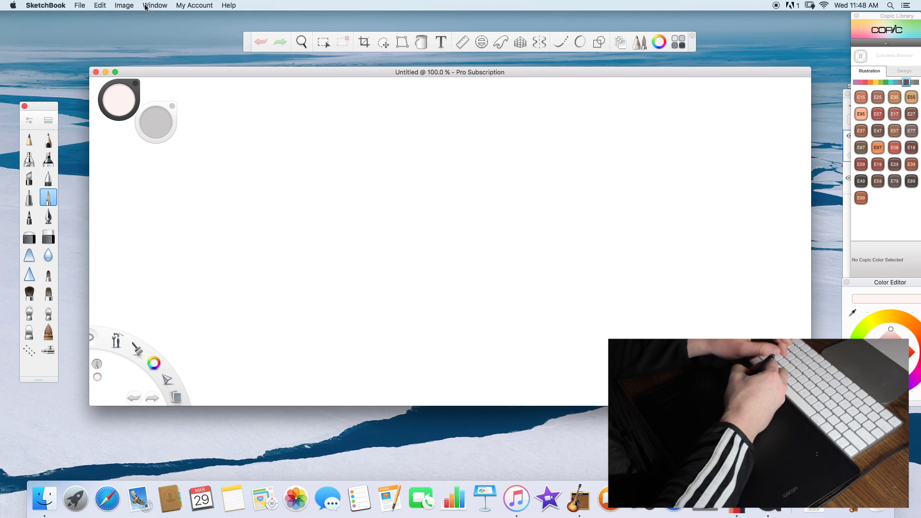
- Open the Image menu to see its sizing, mirroring and symmetry commands
click(123, 6)
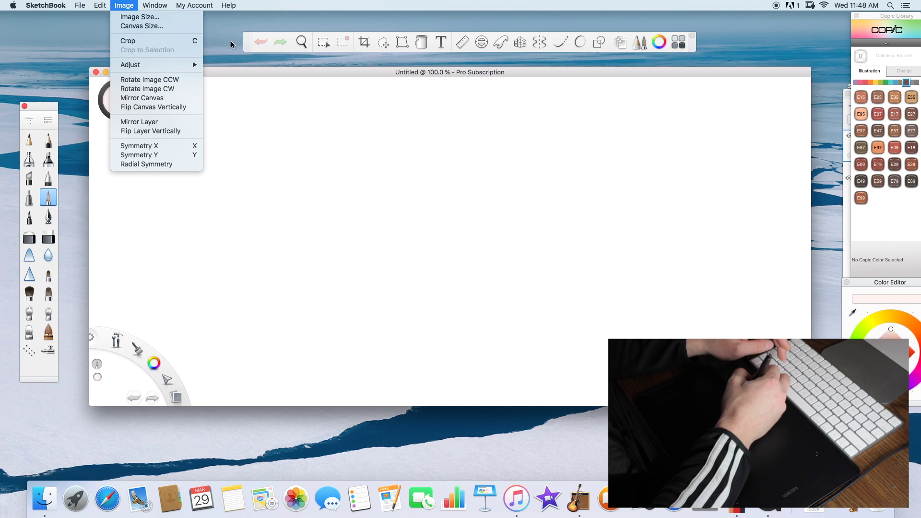
- Bring SketchBook back to the front, make the canvas fill the screen, and zoom out to see it all
click(228, 26)
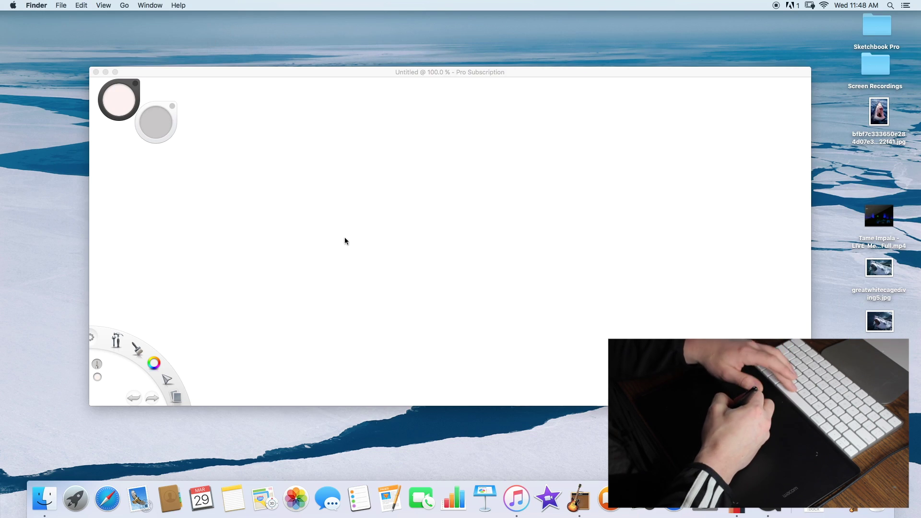
click(343, 135)
key(space)
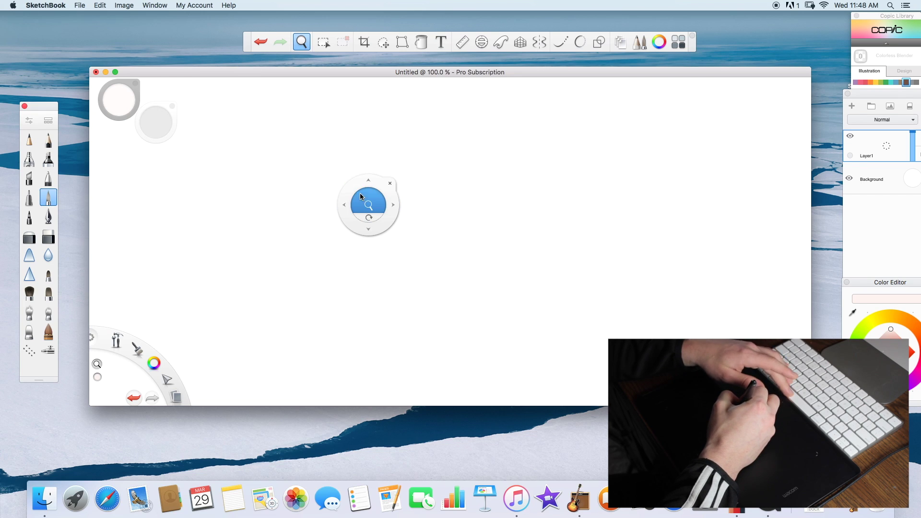
click(116, 72)
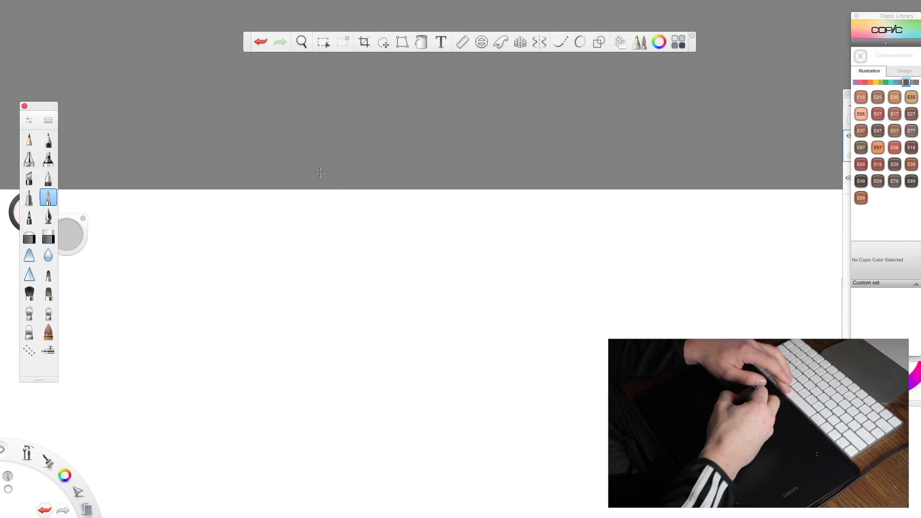
key(space)
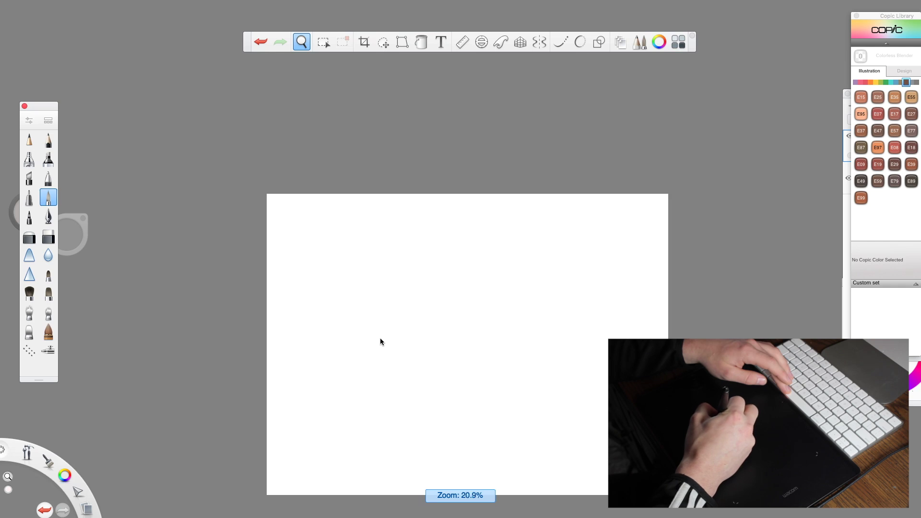
key(space)
drag(391, 329, 360, 235)
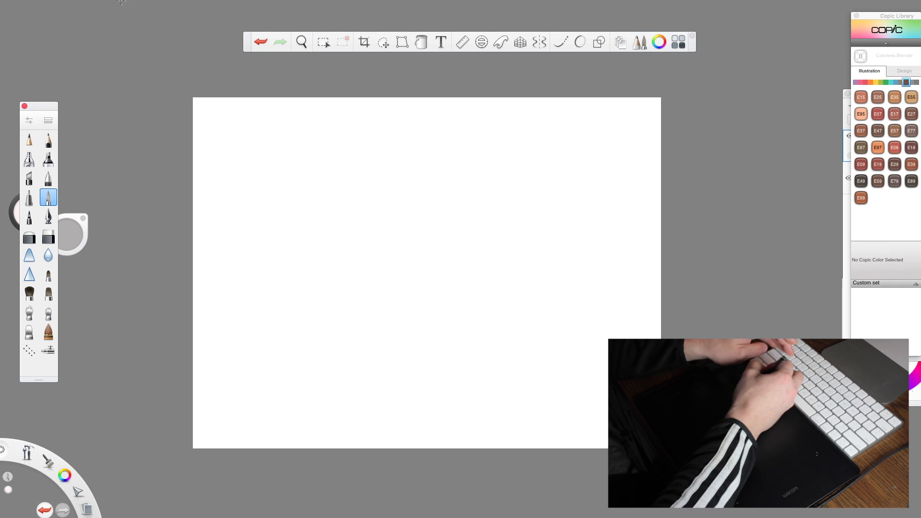
- In Image Size, set the document width to 11 and height to 14 inches, and apply
mouse_move(122, 4)
click(124, 5)
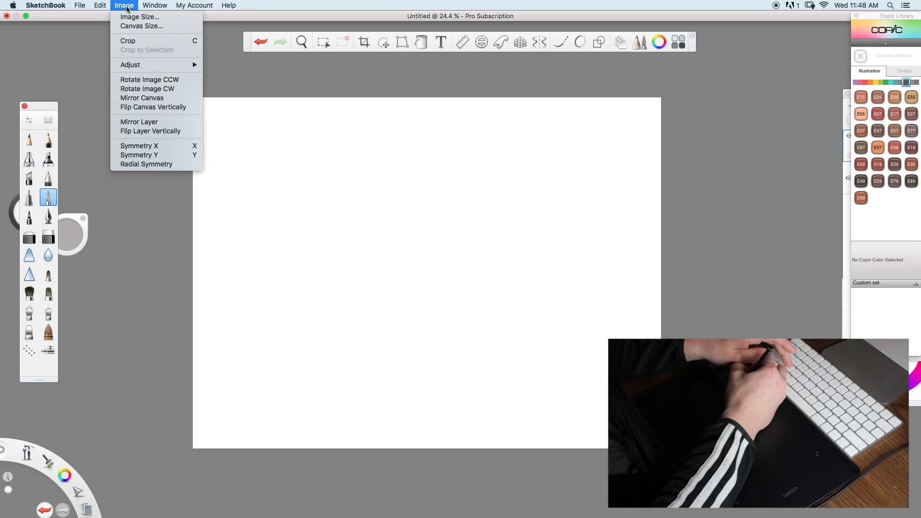
click(139, 16)
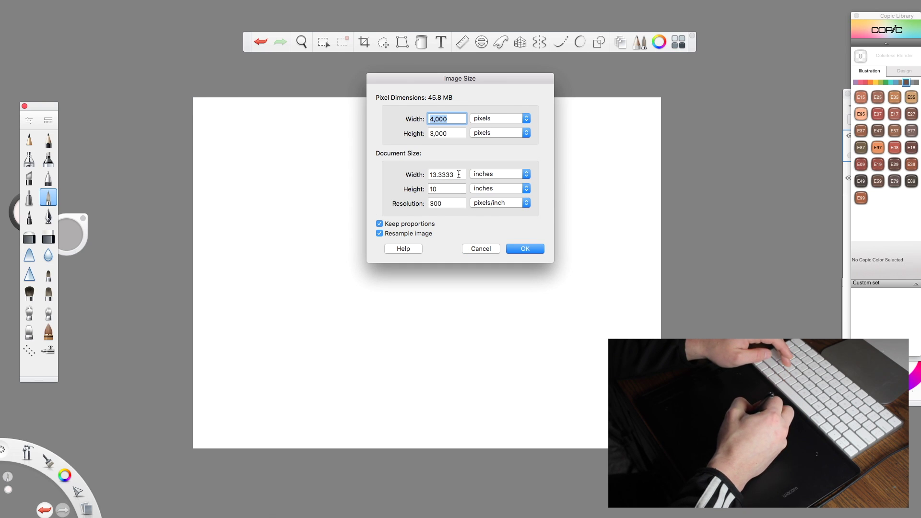
click(458, 174)
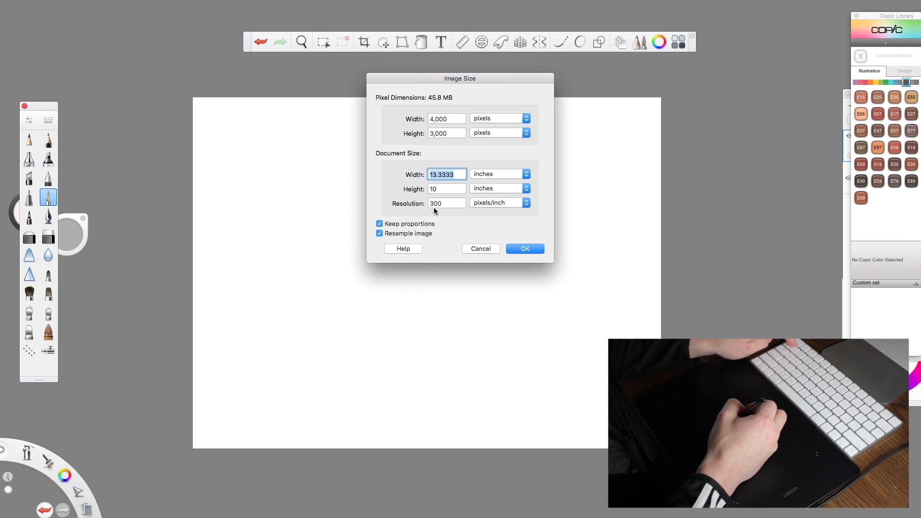
text(11)
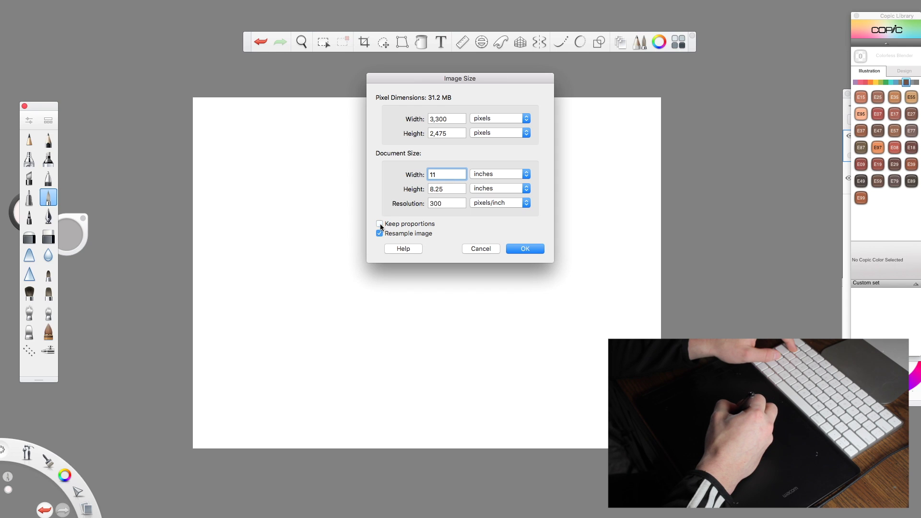
key(Tab)
text(14)
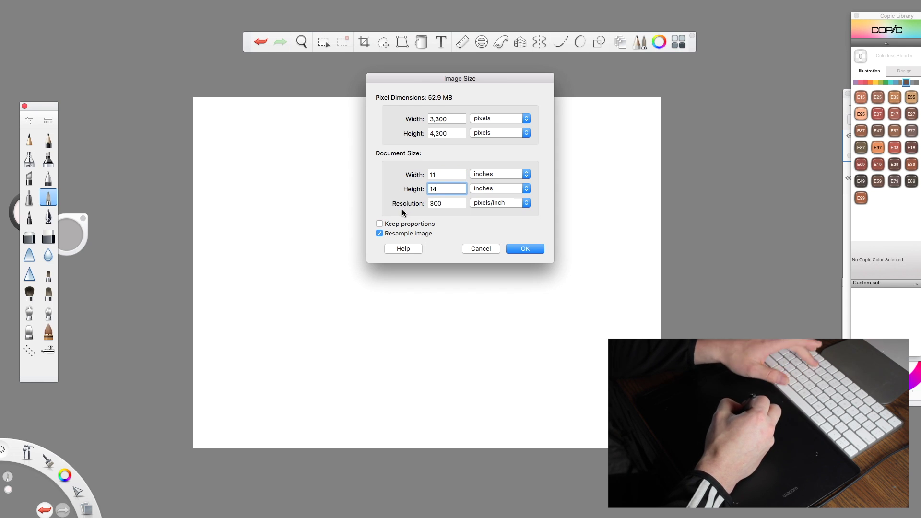
key(Return)
mouse_move(479, 238)
mouse_down()
mouse_move(602, 277)
mouse_move(570, 233)
mouse_move(561, 187)
mouse_move(566, 201)
mouse_up()
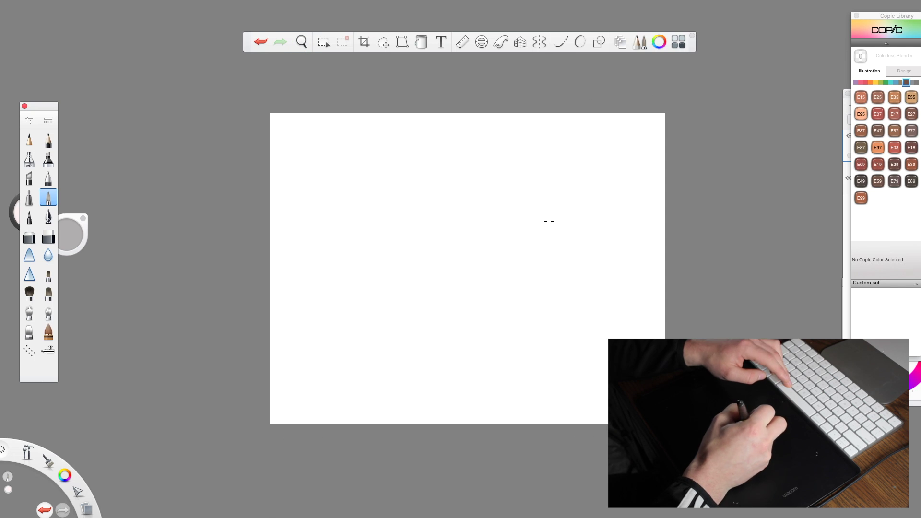
key(space)
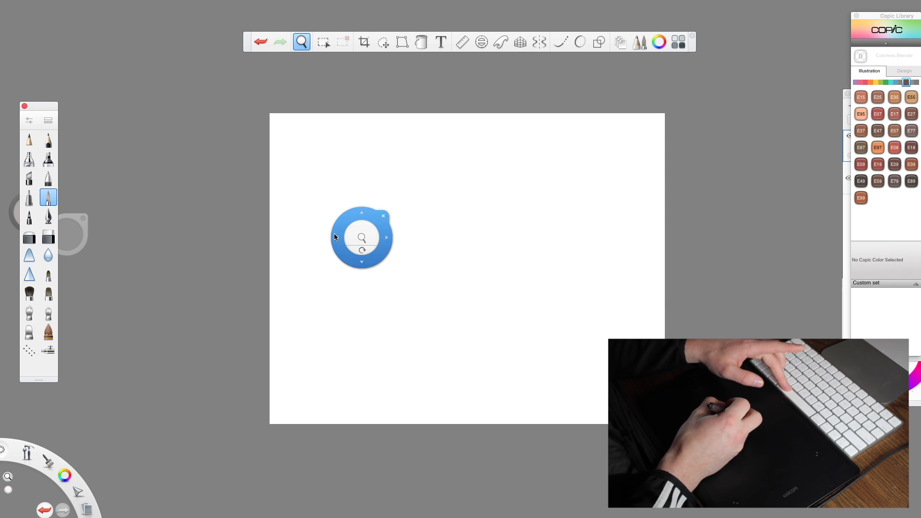
key(space)
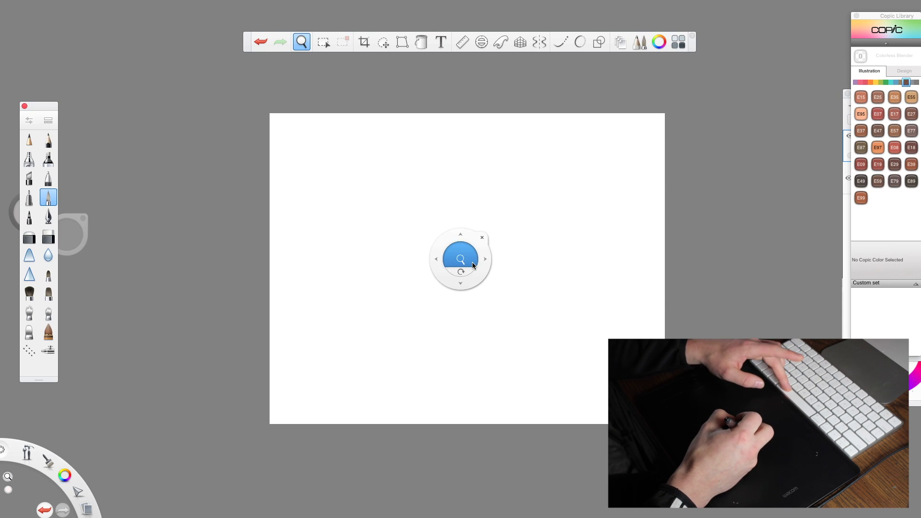
drag(437, 255, 500, 288)
key(space)
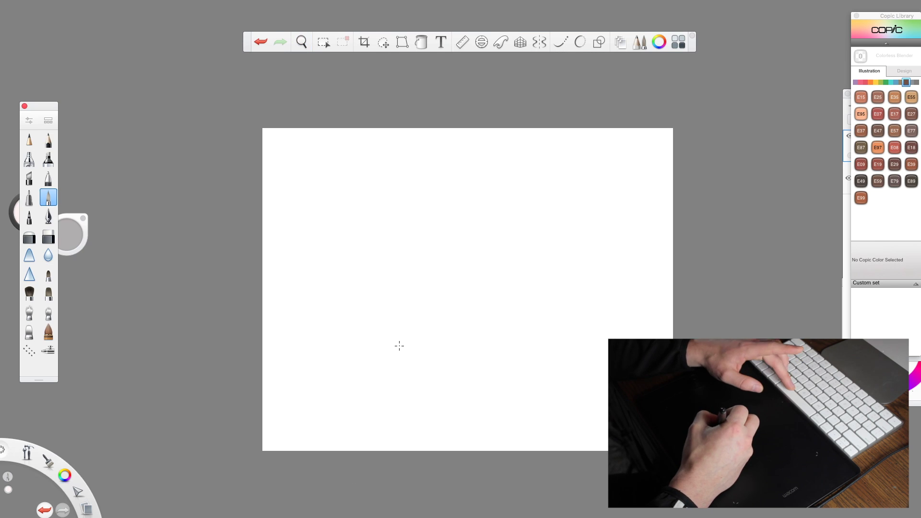
key(space)
key(space)
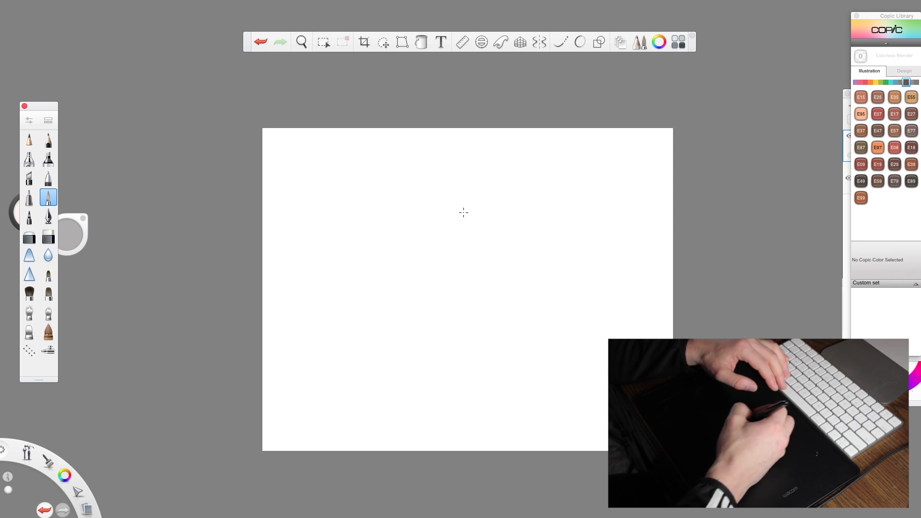
key(space)
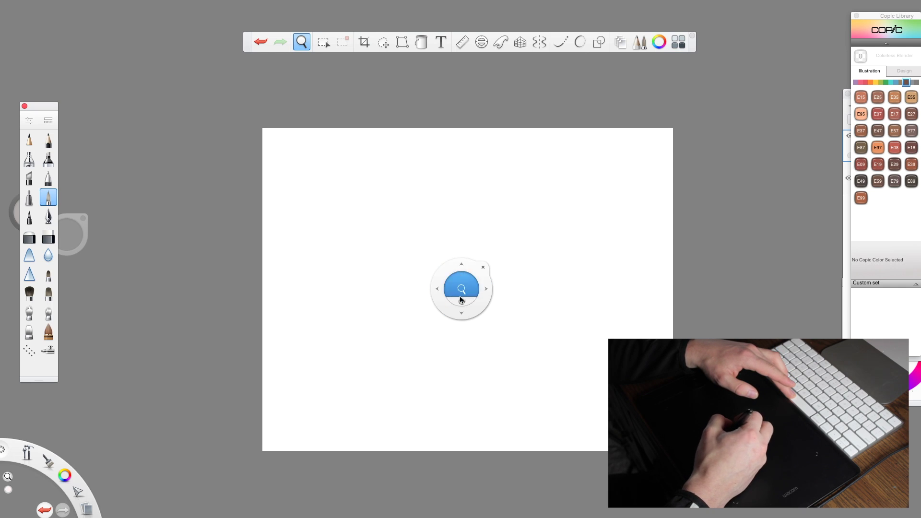
key(space)
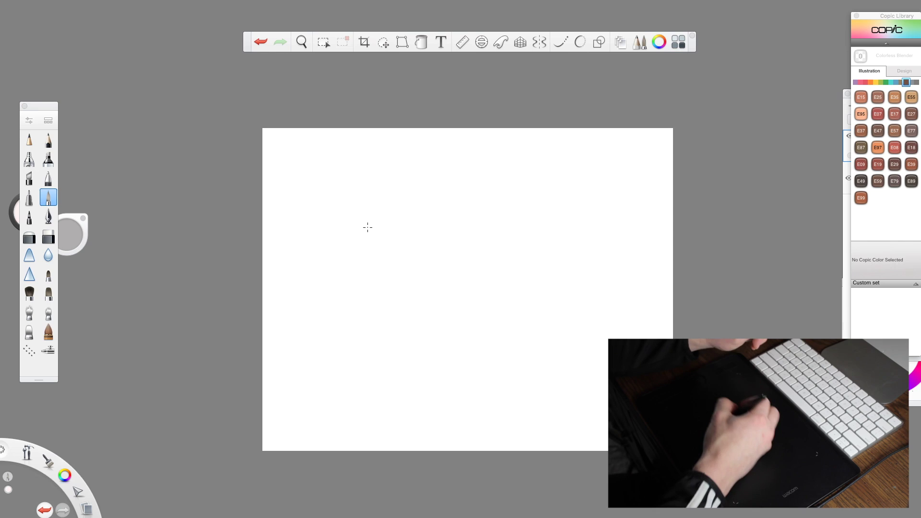
click(28, 141)
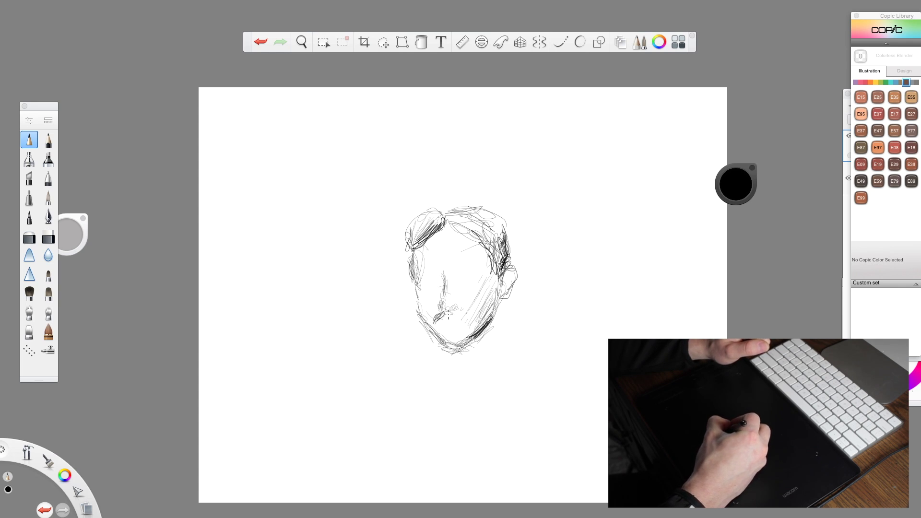
- Darken the mustache with Hard Pencil strokes and bring up its brush properties panel
drag(459, 318, 465, 321)
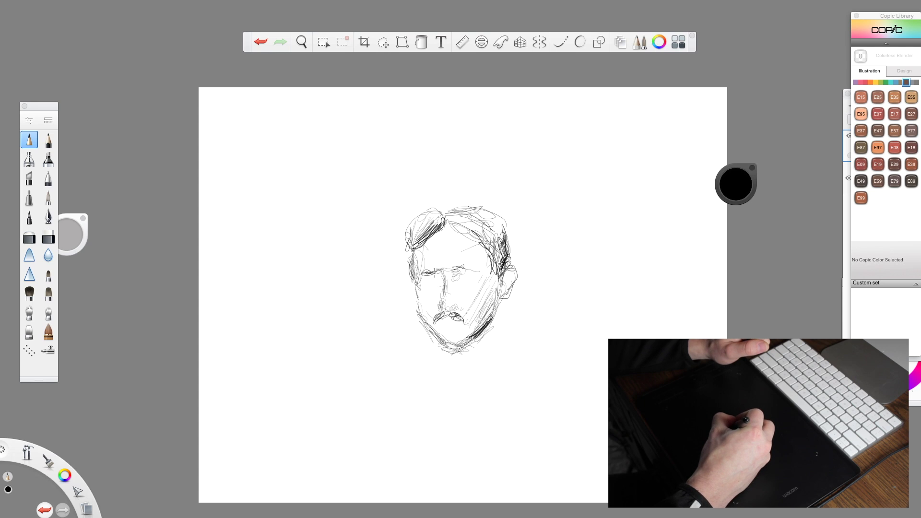
click(29, 121)
drag(353, 58, 319, 113)
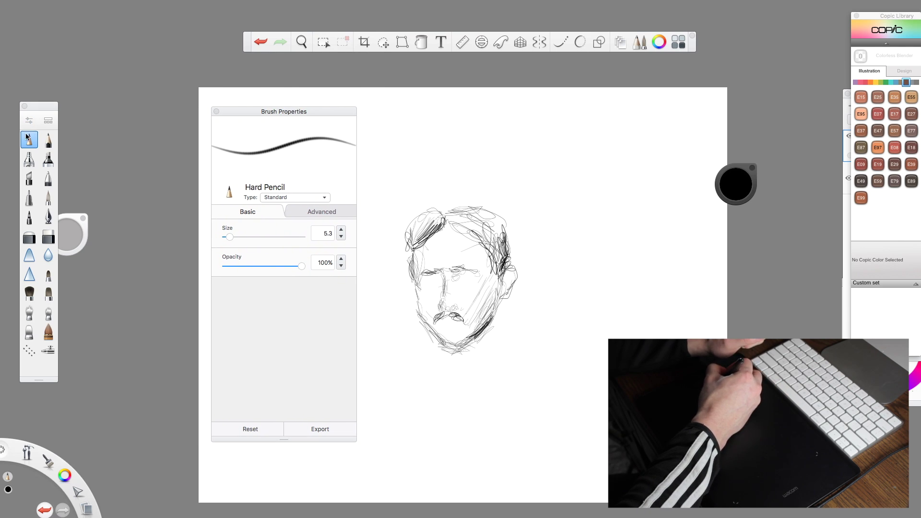
- Raise the Hard Pencil size to 22.7, then try and undo a thick test zigzag
mouse_move(37, 114)
mouse_down()
mouse_move(109, 111)
mouse_move(5, 119)
mouse_move(39, 106)
mouse_move(26, 115)
mouse_up()
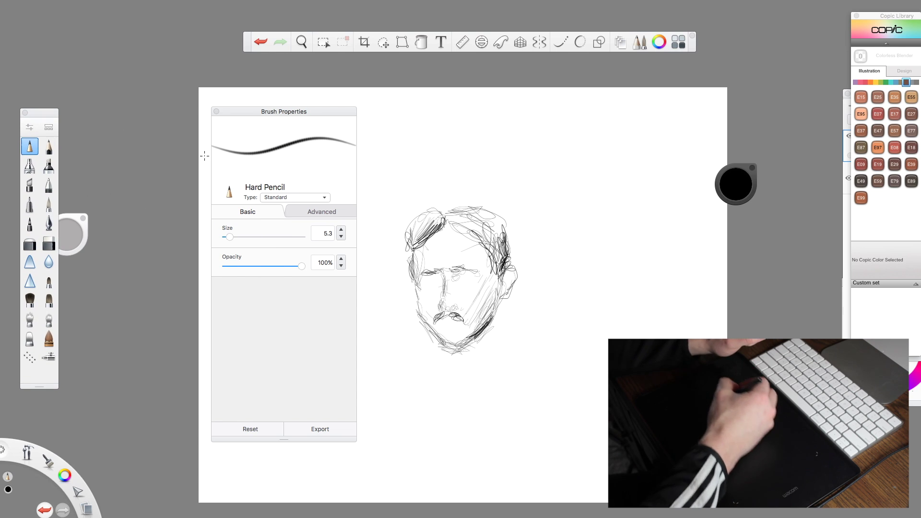
drag(230, 235, 243, 237)
mouse_move(567, 217)
mouse_down()
mouse_move(569, 314)
mouse_move(594, 236)
mouse_move(618, 251)
mouse_up()
key(super+z)
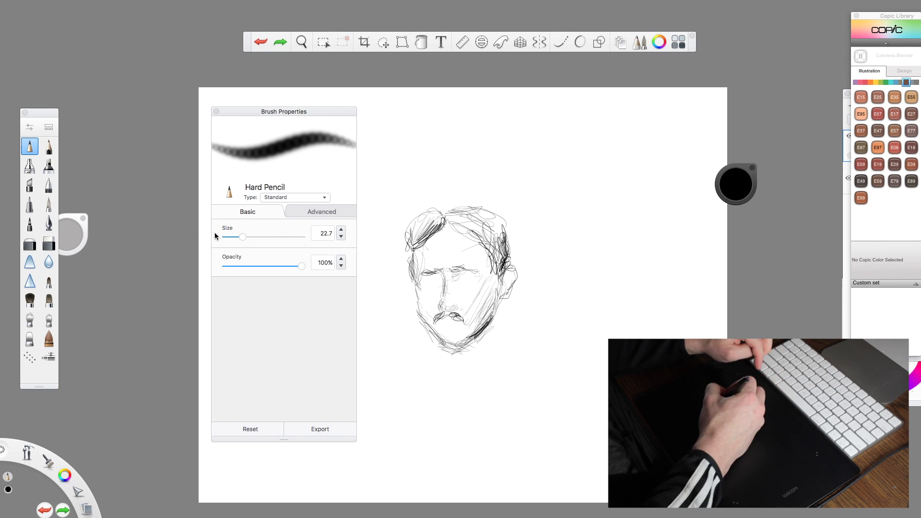
- Set the pencil to size 5.3 and 18% opacity, then test and undo faint hatching
drag(240, 236, 228, 240)
drag(301, 266, 238, 267)
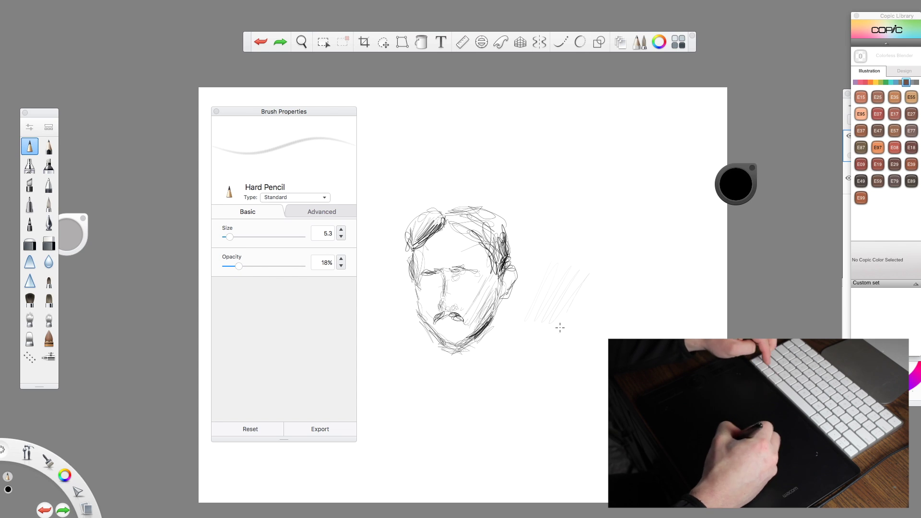
mouse_move(627, 297)
mouse_down()
mouse_move(604, 346)
mouse_move(636, 329)
mouse_up()
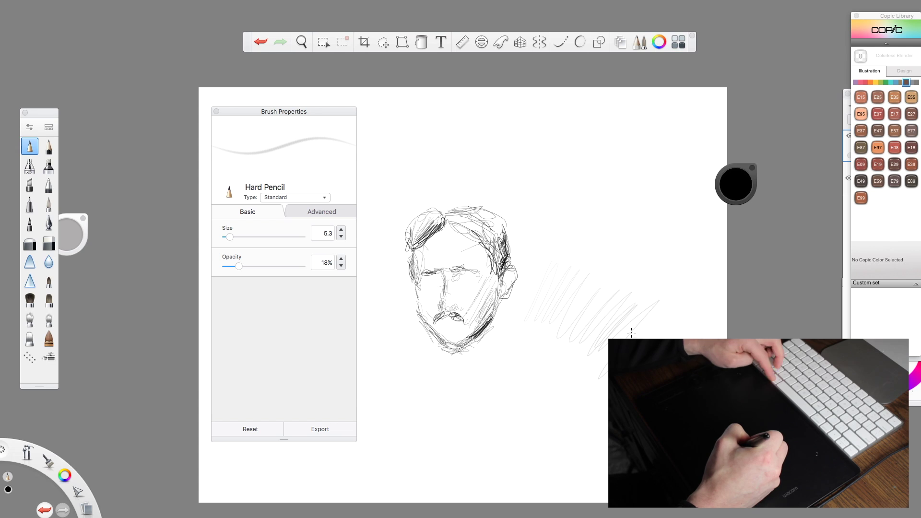
key(super+z)
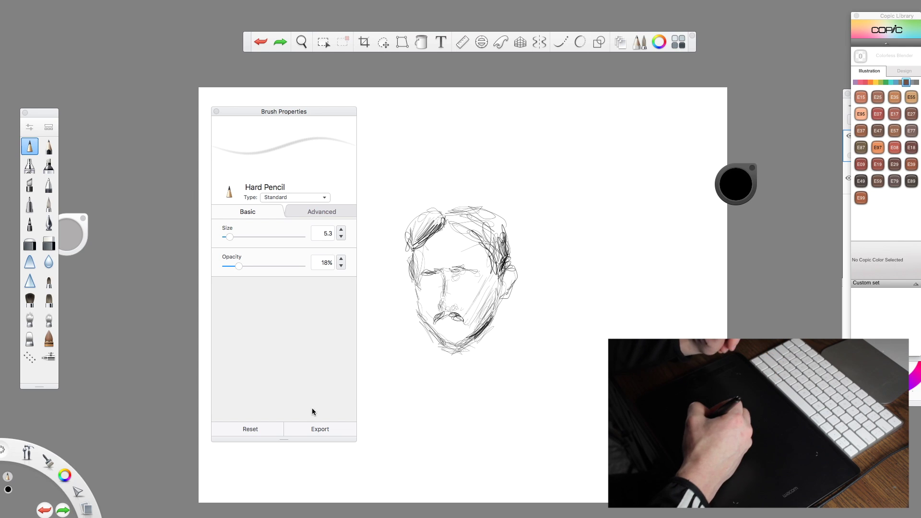
- Switch to the second pencil, open its properties, and test and undo a few strokes
click(217, 111)
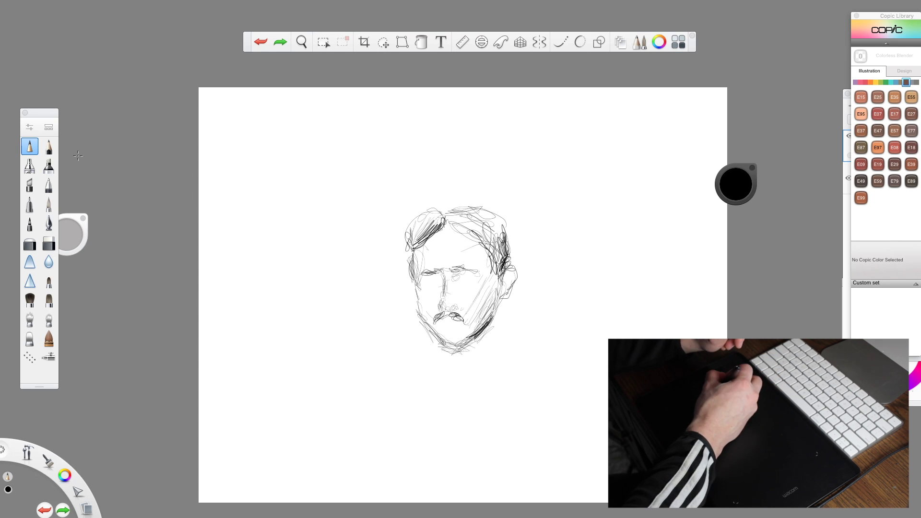
click(50, 147)
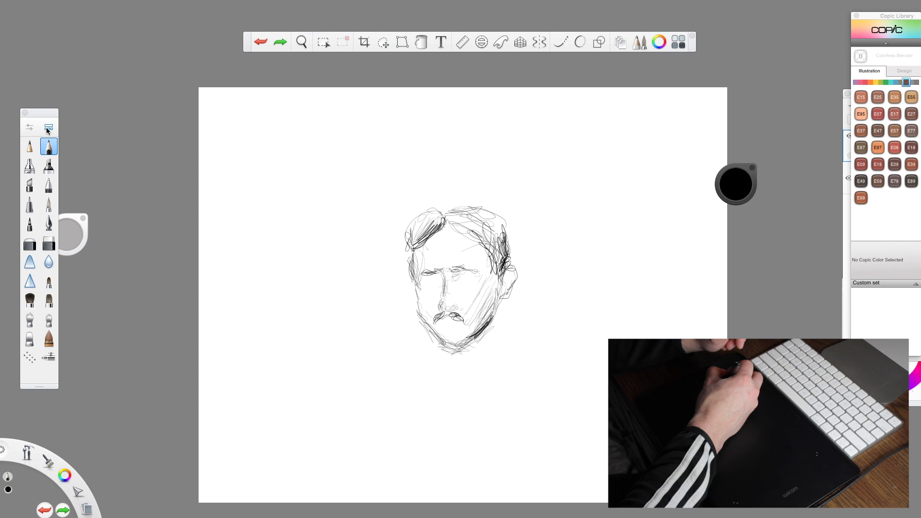
click(29, 127)
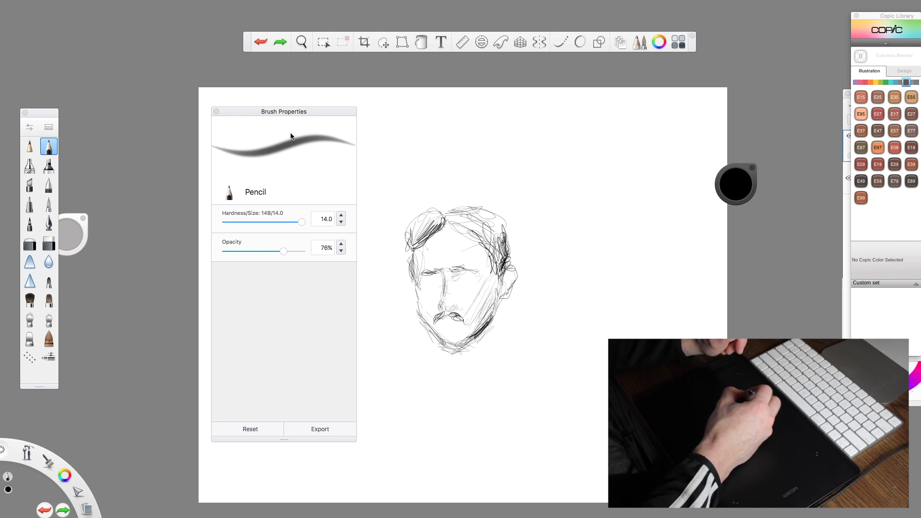
mouse_move(556, 264)
mouse_down()
mouse_move(549, 335)
mouse_move(624, 331)
mouse_up()
key(super+z)
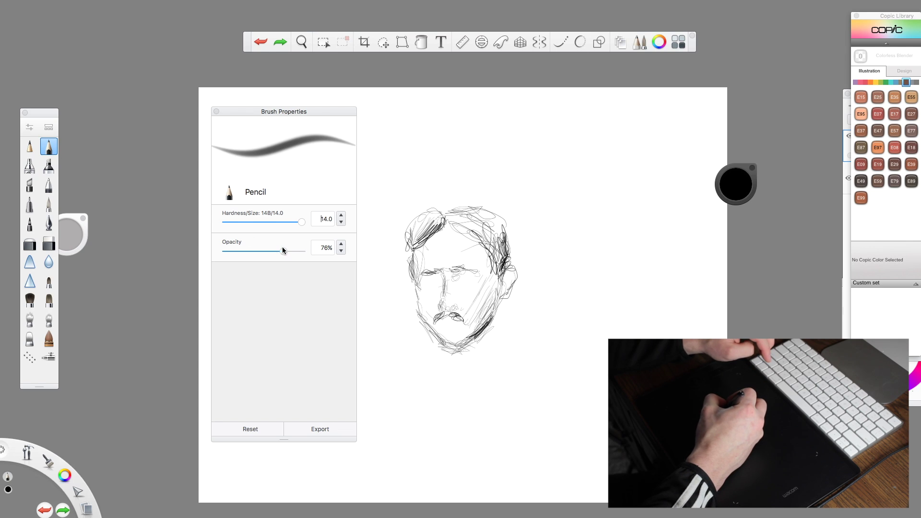
- Lower the pencil opacity to 22%, shade lightly near the chin, and select the airbrush
drag(283, 250, 243, 251)
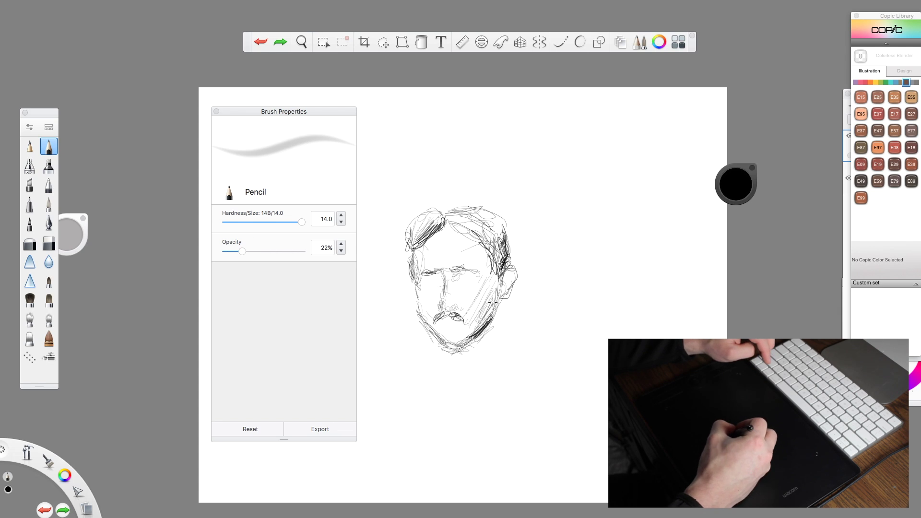
drag(462, 324, 476, 330)
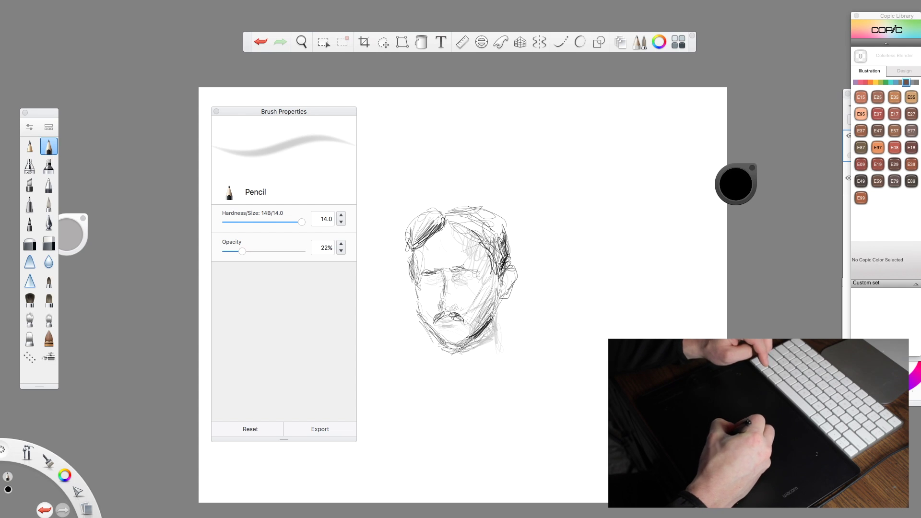
click(216, 111)
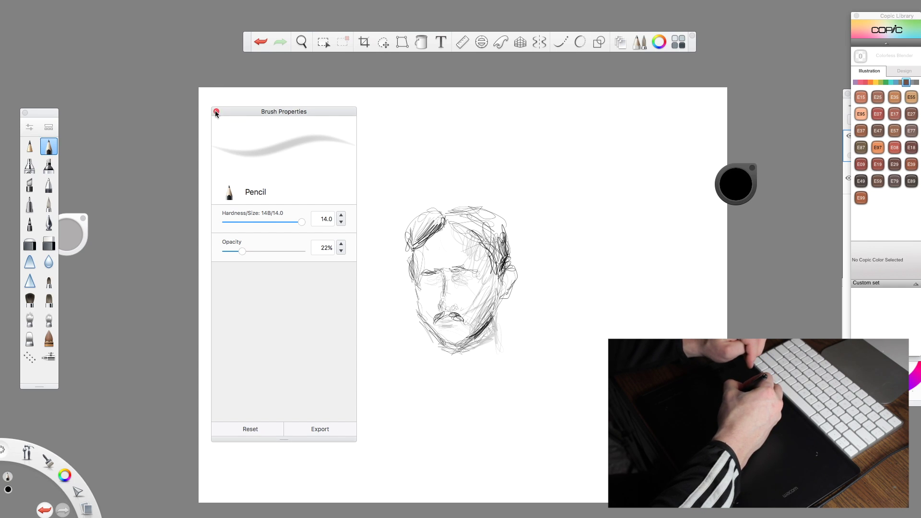
click(29, 166)
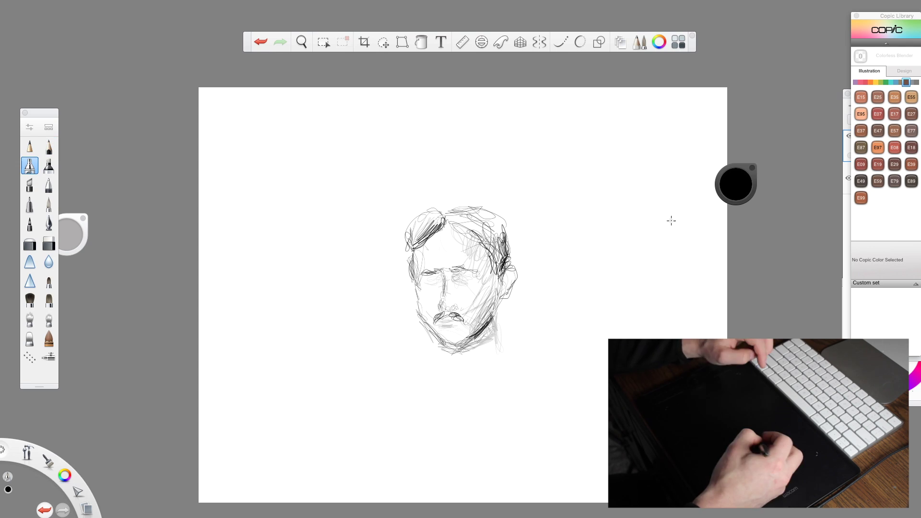
- Add a new empty Layer2 and move it below Layer1
click(845, 99)
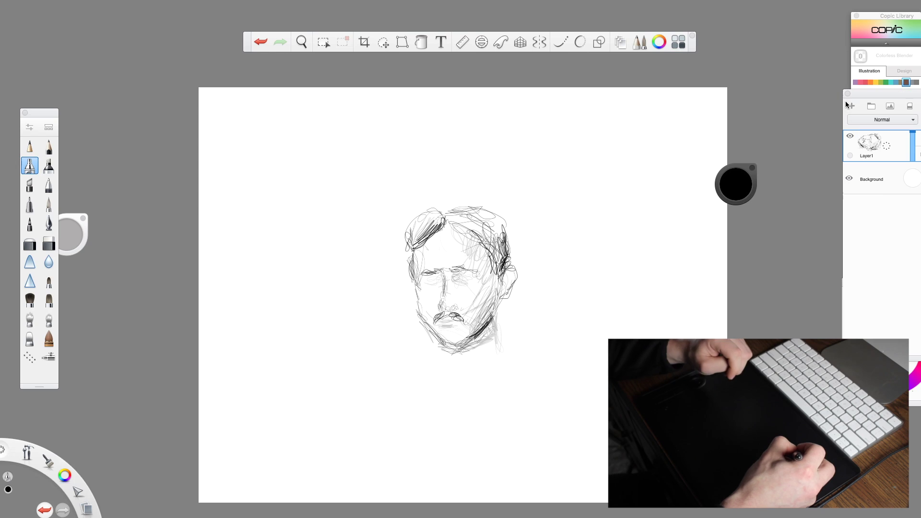
drag(868, 96, 759, 213)
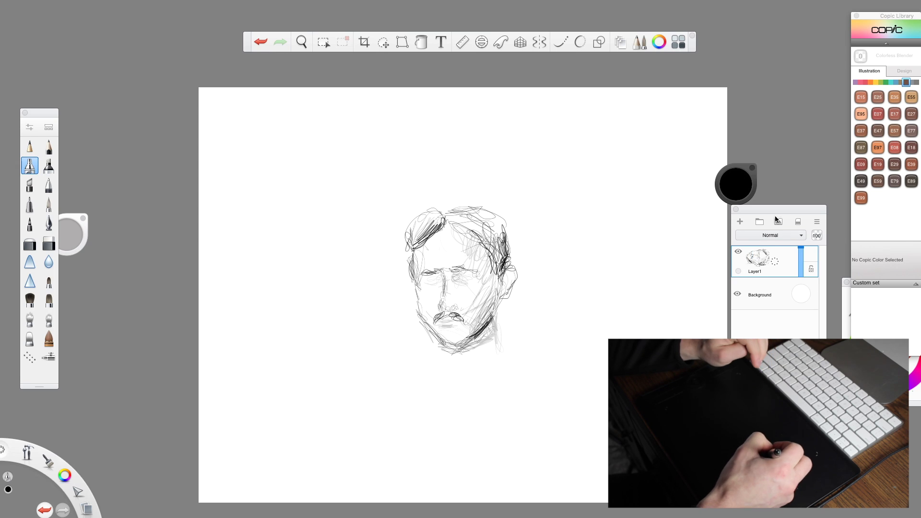
click(740, 221)
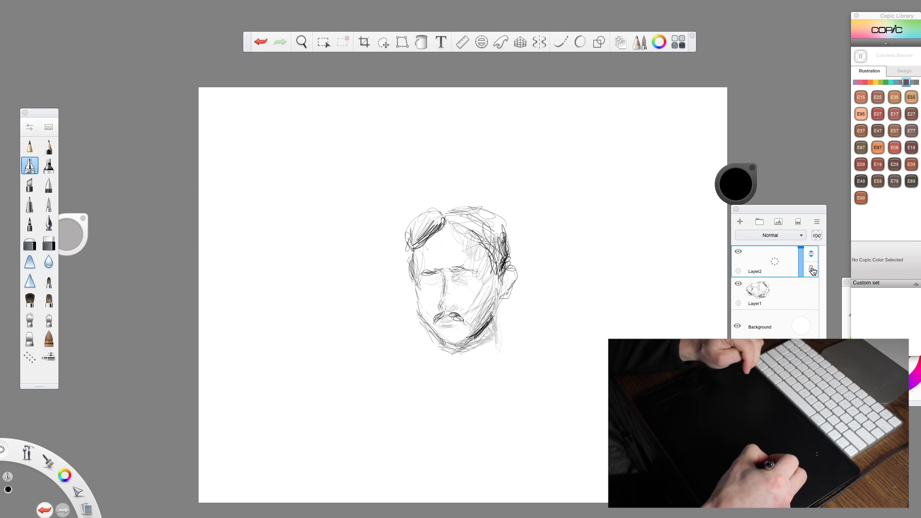
drag(812, 271, 804, 314)
drag(807, 213, 810, 205)
- Set the paint colour to a bright soft blue in the colour wheel
drag(753, 173, 787, 117)
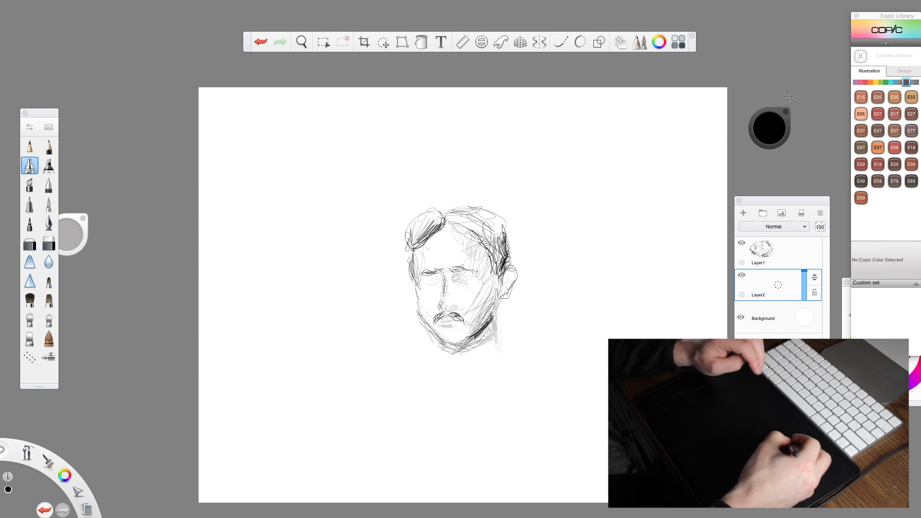
click(770, 129)
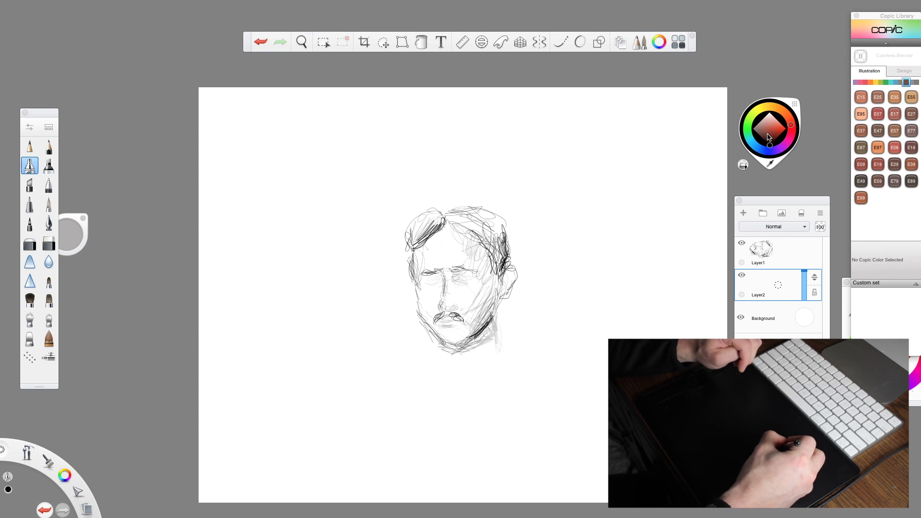
drag(768, 140, 769, 124)
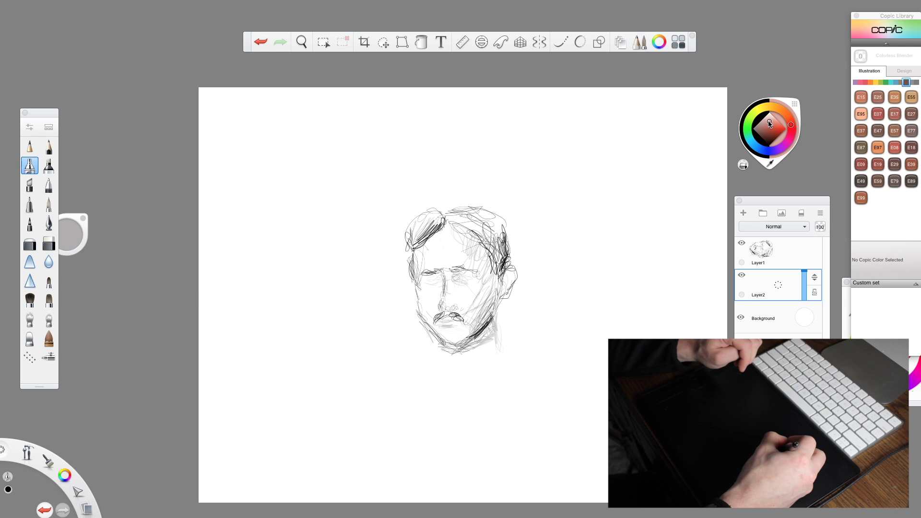
click(756, 147)
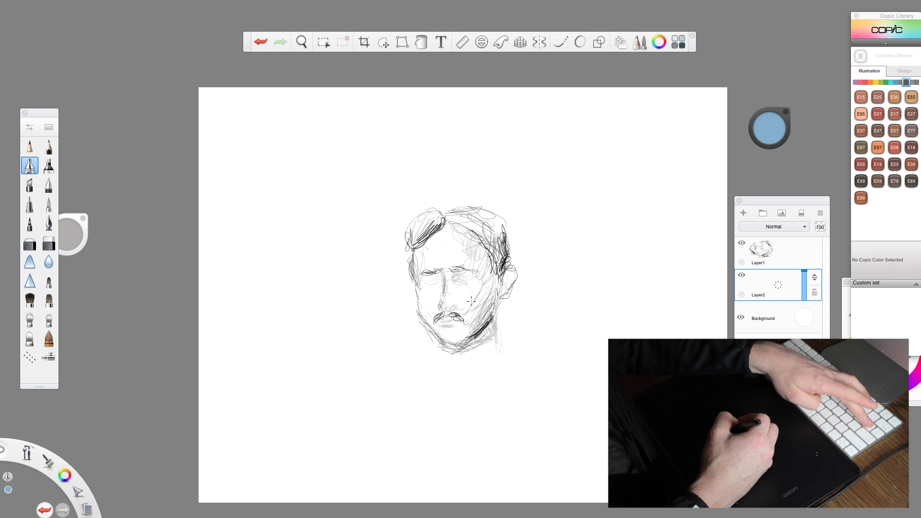
- Test the blue airbrush at sizes 70 to 125, including lower-face shading, and undo every stroke
key(bracketright)
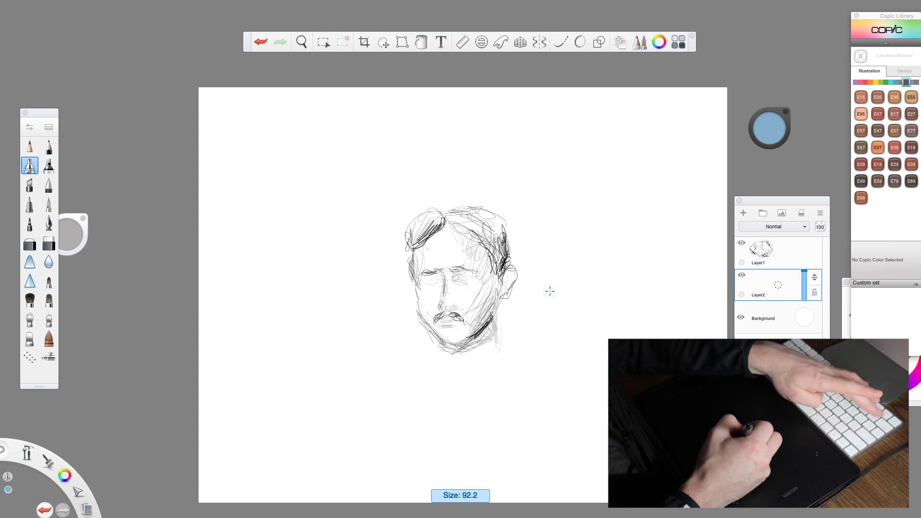
key(bracketright)
mouse_move(579, 294)
mouse_down()
mouse_move(561, 313)
mouse_move(606, 293)
mouse_move(600, 281)
mouse_move(588, 303)
mouse_up()
key(bracketleft)
key(bracketleft)
key(bracketleft)
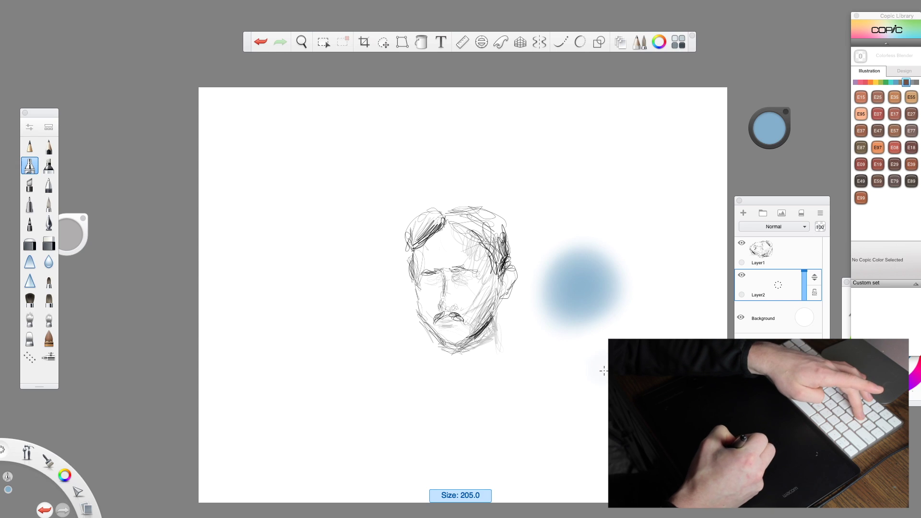
drag(582, 367, 574, 366)
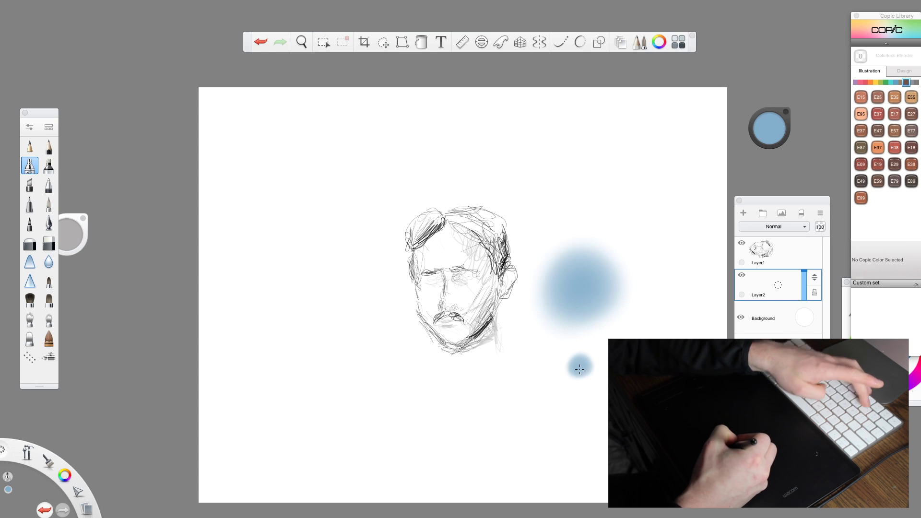
key(super+z)
key(super+z)
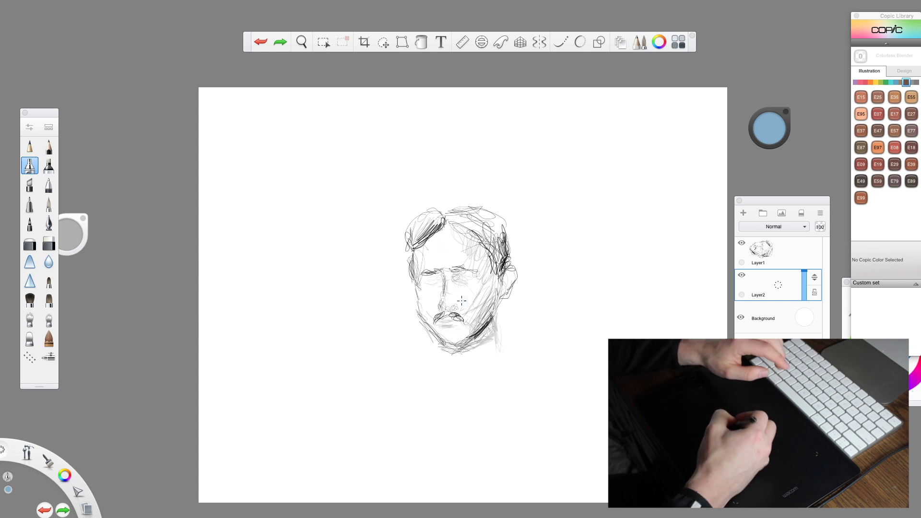
key(bracketright)
key(bracketright)
key(bracketright)
key(bracketright)
key(bracketright)
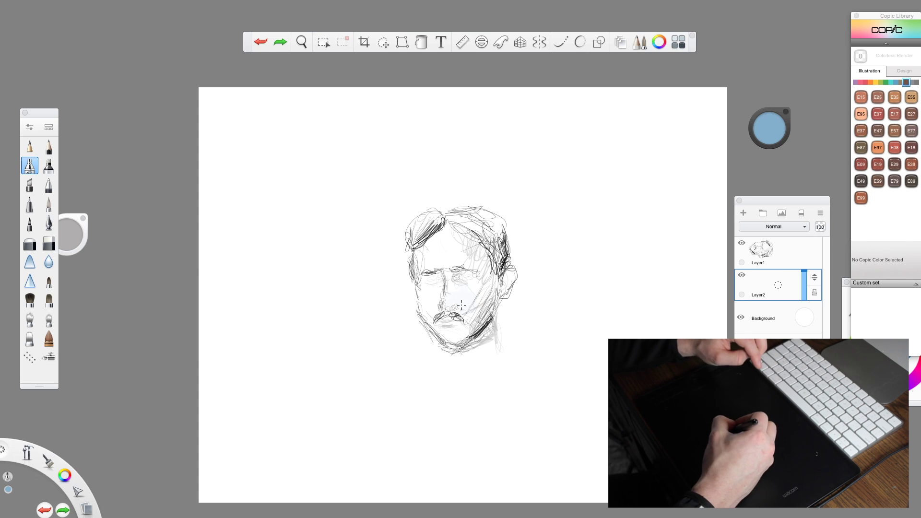
mouse_move(461, 302)
mouse_down()
mouse_move(485, 276)
mouse_move(468, 269)
mouse_move(462, 289)
mouse_move(460, 239)
mouse_move(440, 238)
mouse_move(432, 310)
mouse_move(466, 332)
mouse_move(482, 295)
mouse_move(478, 257)
mouse_move(460, 256)
mouse_move(456, 277)
mouse_move(469, 273)
mouse_move(431, 255)
mouse_move(447, 254)
mouse_move(481, 278)
mouse_move(489, 270)
mouse_move(517, 295)
mouse_up()
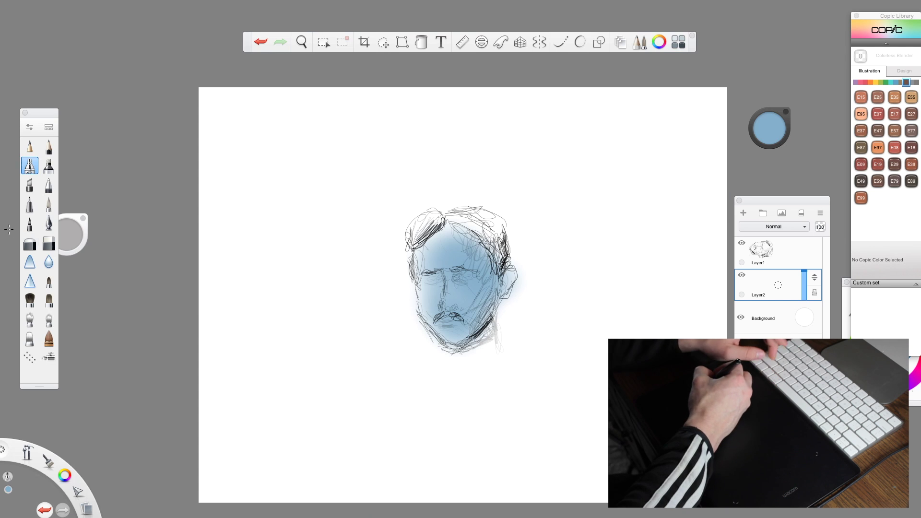
key(ctrl+z)
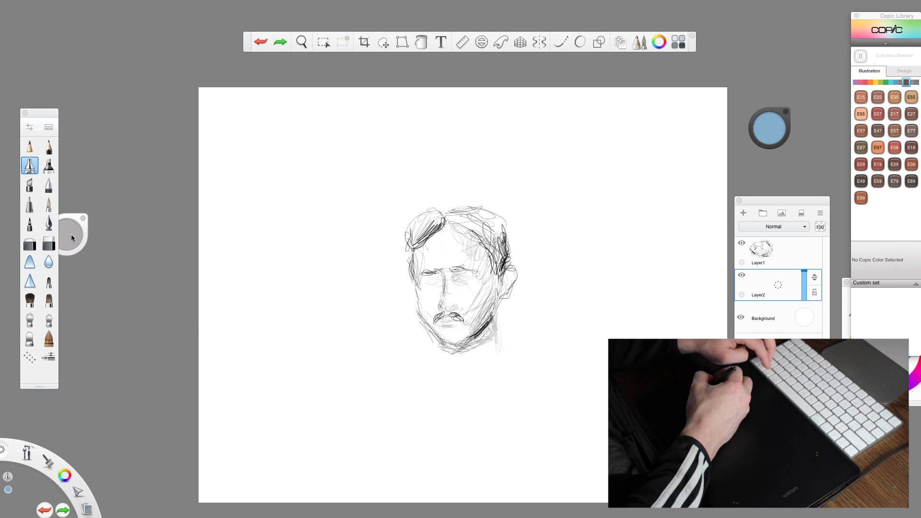
- Choose a hard brush at size 90 and paint flat blue over the face on Layer2
click(50, 206)
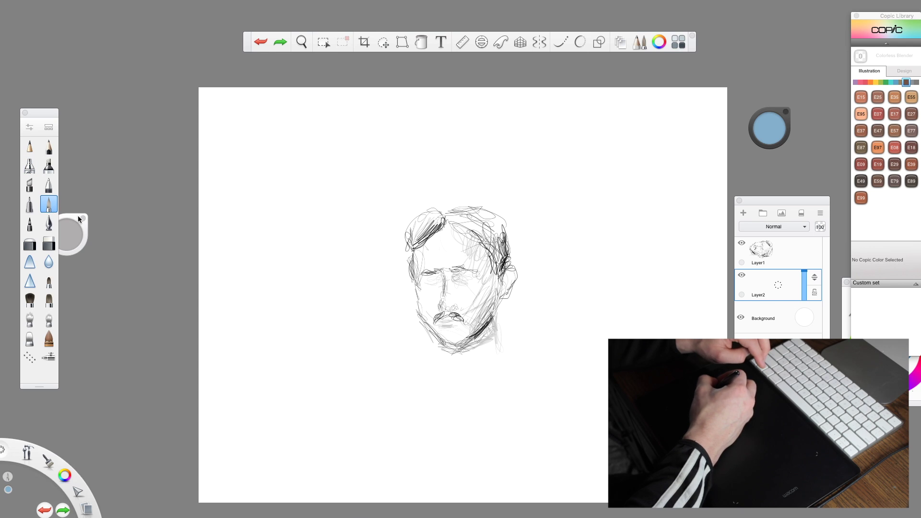
key(bracketright)
key(bracketright)
key(bracketright)
key(bracketright)
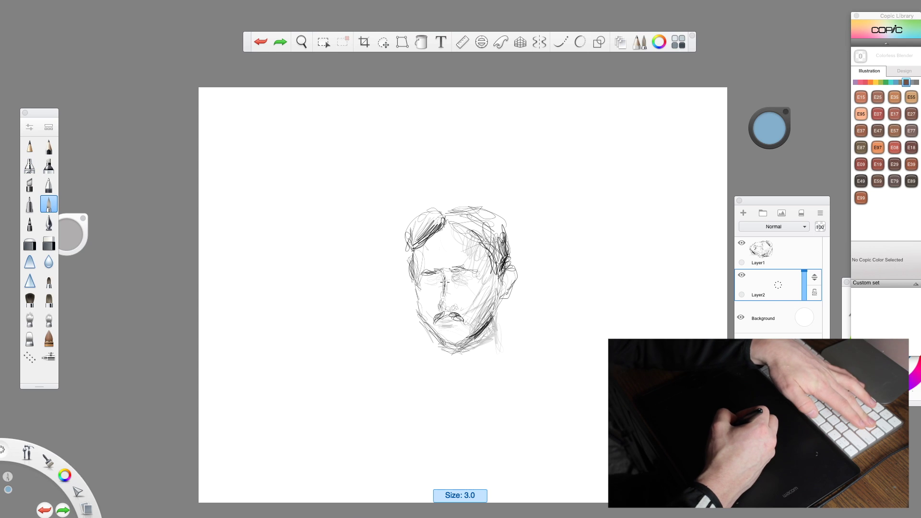
key(bracketright)
key(bracketright)
key(bracketright)
key(bracketright)
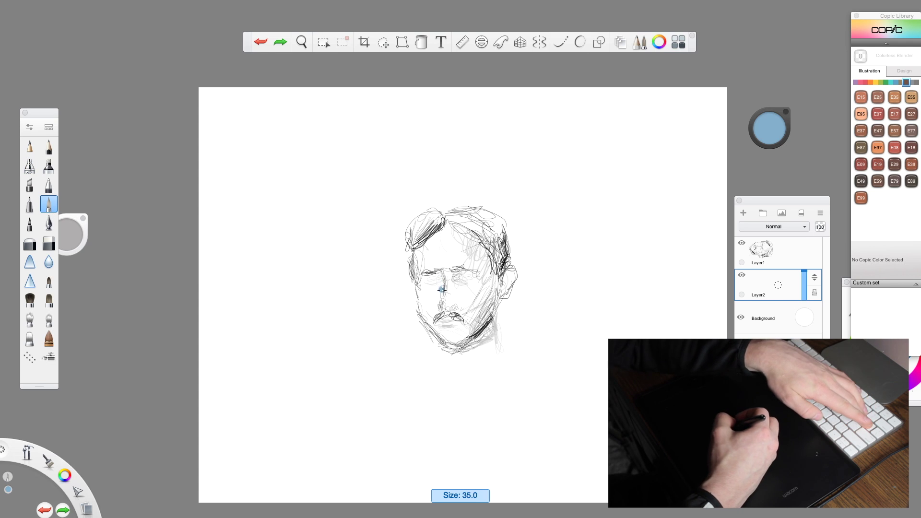
mouse_move(428, 257)
mouse_down()
mouse_move(428, 316)
mouse_move(454, 338)
mouse_move(483, 315)
mouse_move(460, 327)
mouse_move(460, 302)
mouse_move(432, 266)
mouse_move(443, 249)
mouse_move(430, 257)
mouse_move(441, 244)
mouse_move(427, 254)
mouse_move(450, 232)
mouse_move(459, 235)
mouse_move(481, 248)
mouse_move(479, 258)
mouse_move(463, 257)
mouse_move(481, 296)
mouse_move(486, 287)
mouse_move(489, 299)
mouse_move(509, 277)
mouse_move(491, 262)
mouse_up()
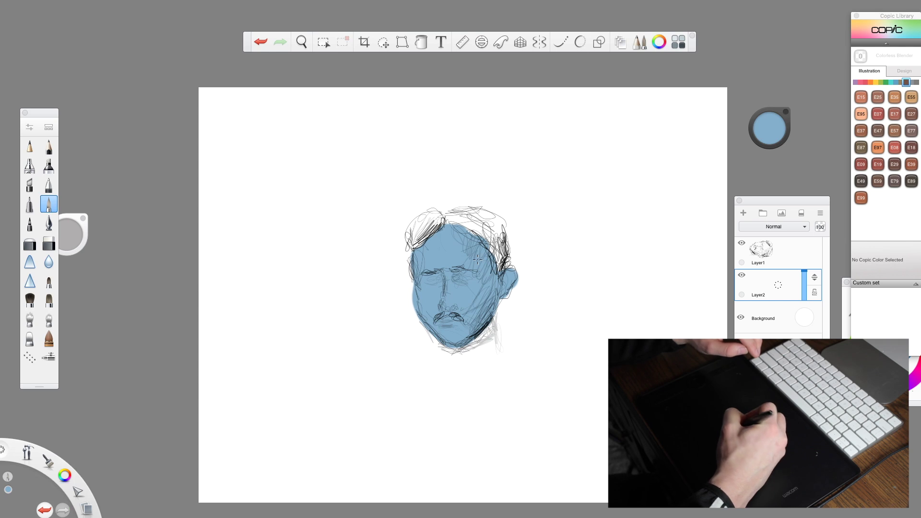
- Pick a lighter blue and dab highlights on the forehead, cheeks, nose and chin
click(774, 127)
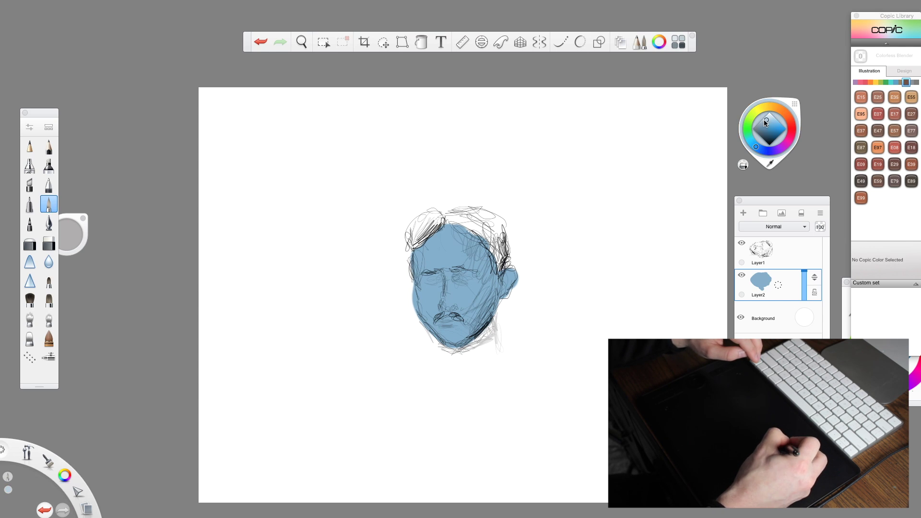
mouse_move(443, 244)
mouse_down()
mouse_move(426, 259)
mouse_move(453, 237)
mouse_move(451, 259)
mouse_up()
mouse_move(417, 297)
mouse_down()
mouse_move(424, 288)
mouse_move(434, 306)
mouse_move(466, 287)
mouse_move(455, 336)
mouse_move(449, 331)
mouse_up()
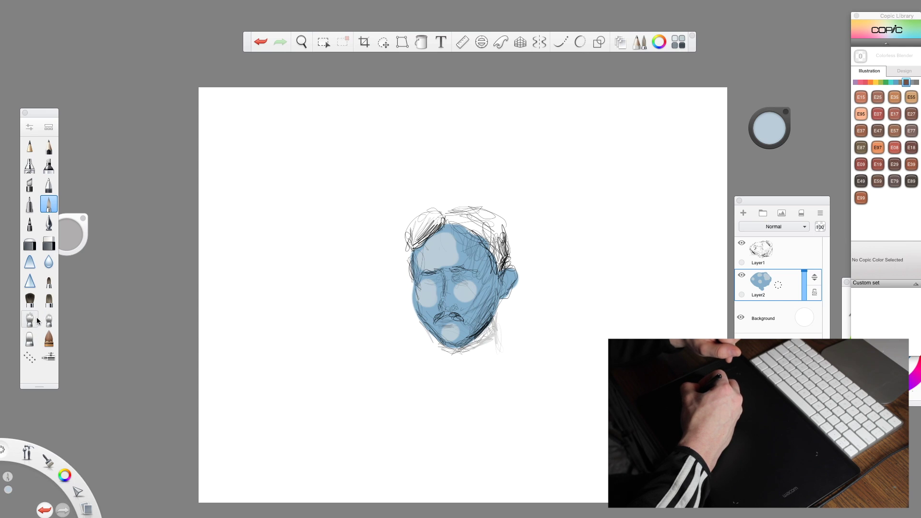
- Set Smudge Soft Round Brush 2 to size 20.1, 7% flow and 7% strength
click(49, 323)
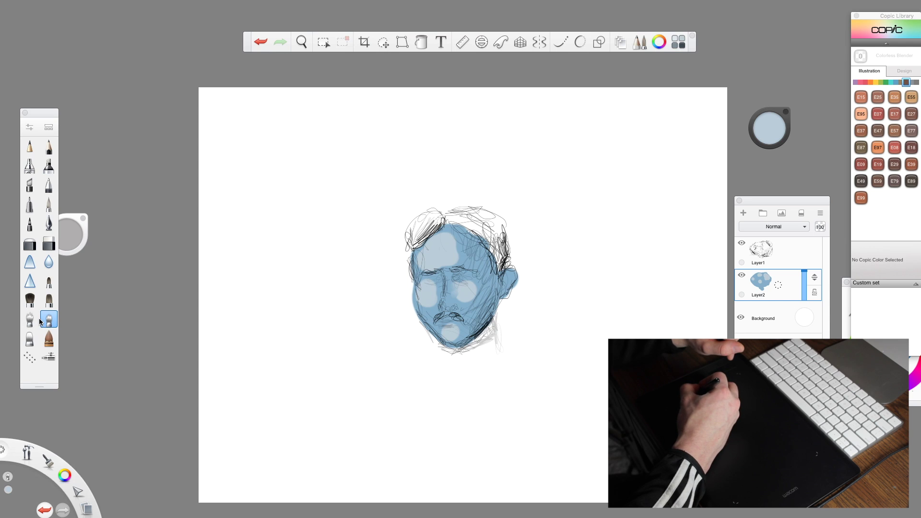
click(28, 128)
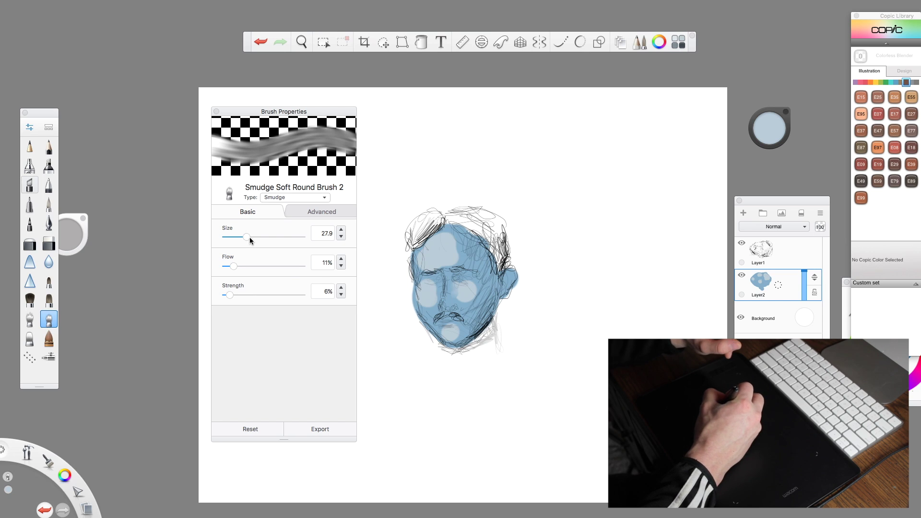
mouse_move(246, 235)
mouse_down()
mouse_move(275, 236)
mouse_move(240, 235)
mouse_up()
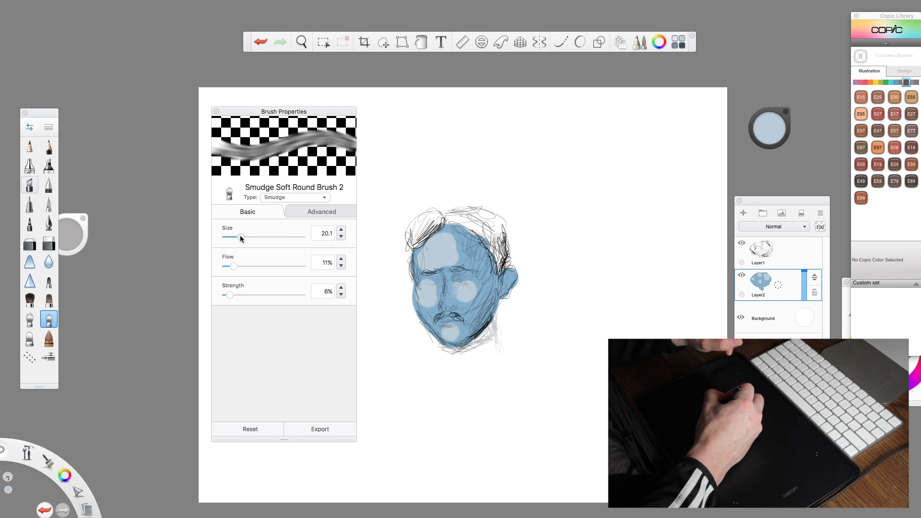
mouse_move(234, 267)
mouse_down()
mouse_move(302, 262)
mouse_move(232, 267)
mouse_up()
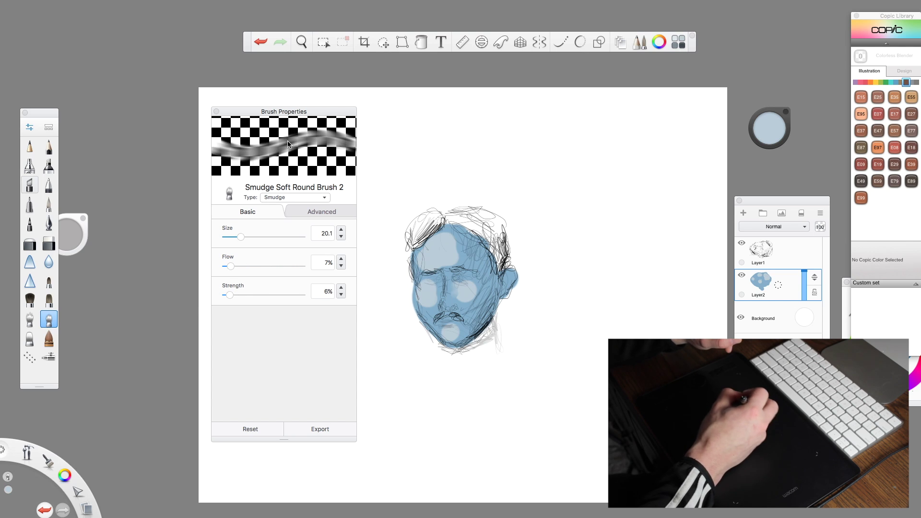
mouse_move(230, 295)
mouse_down()
mouse_move(278, 298)
mouse_move(220, 300)
mouse_move(230, 294)
mouse_up()
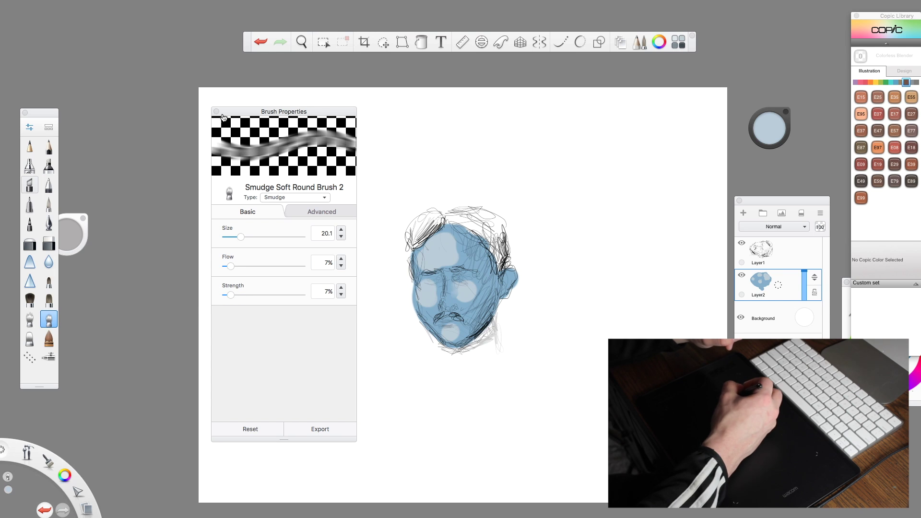
click(216, 112)
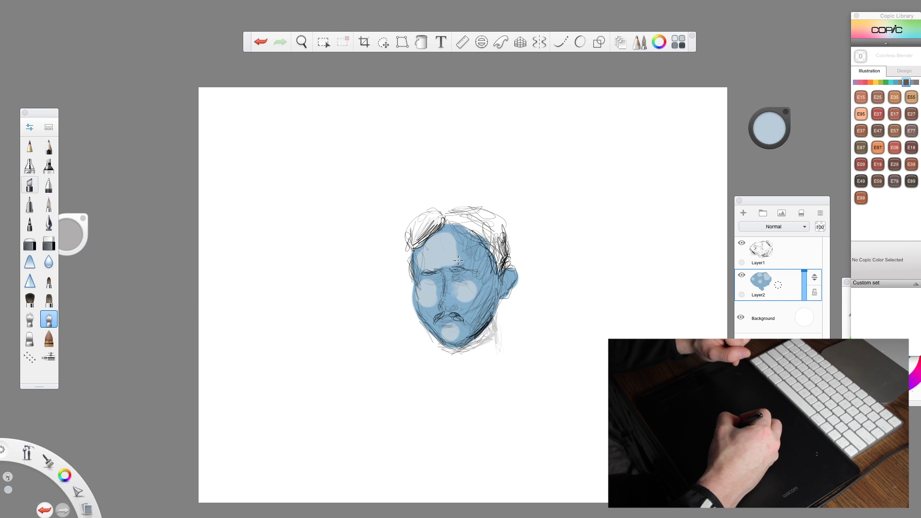
- Enlarge the smudge brush, hide the blue fill layer, add Layer3 and choose selection tools
key(bracketright)
key(bracketright)
key(bracketright)
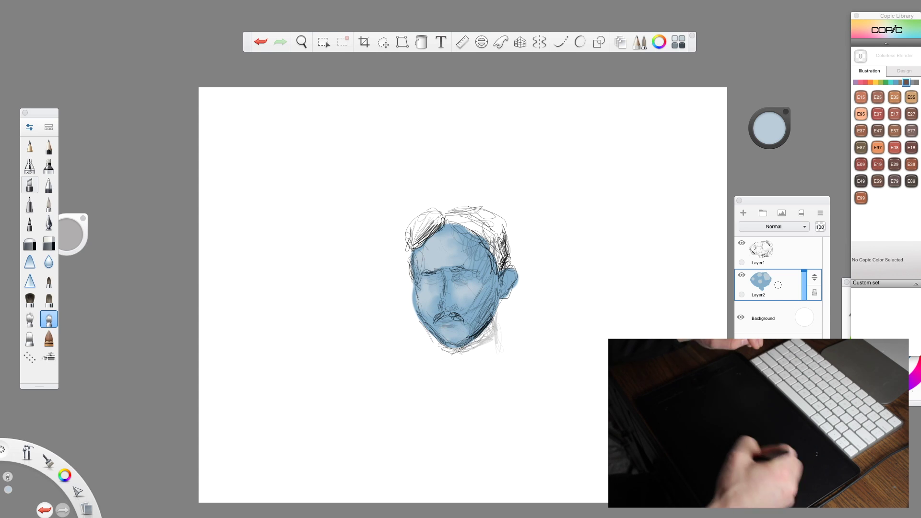
click(741, 275)
click(743, 213)
click(323, 42)
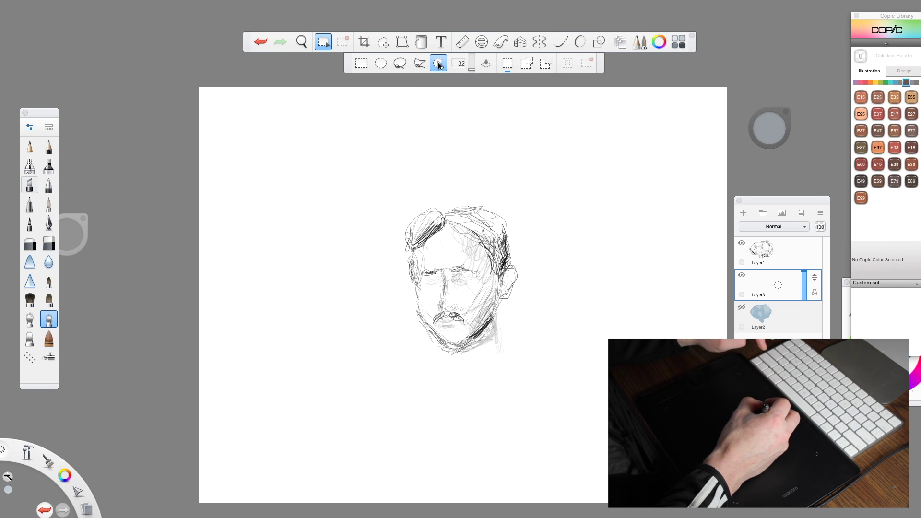
- Use the Magic Wand on the blue face to select the entire shape
click(444, 248)
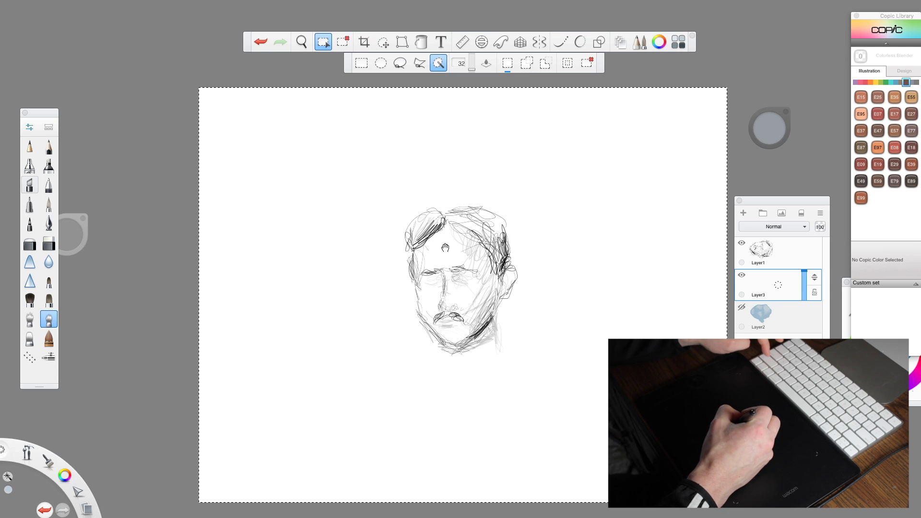
click(443, 248)
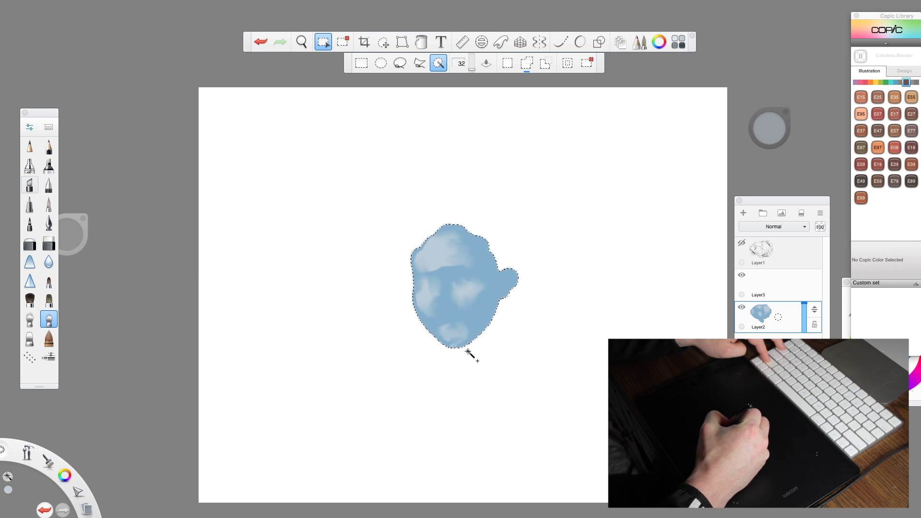
- Fill the selected face shape with lavender, then light green, checking each against the sketch
click(421, 43)
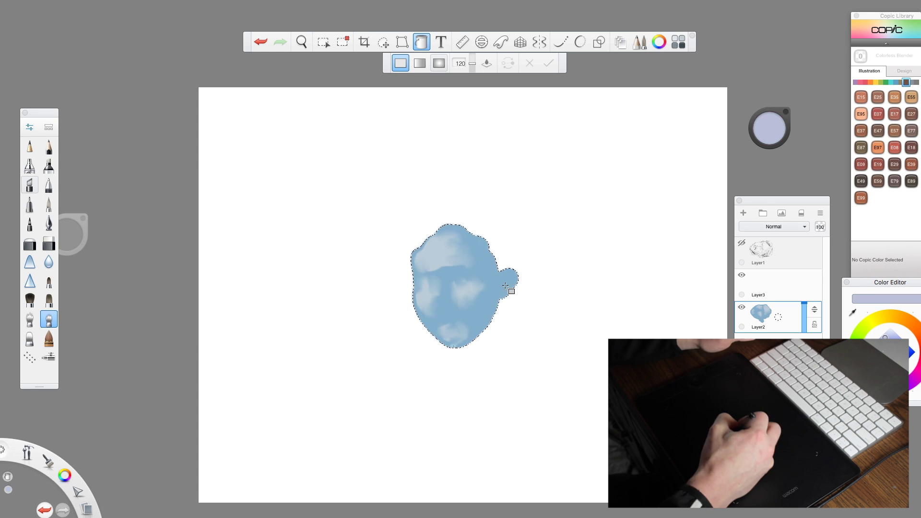
click(475, 294)
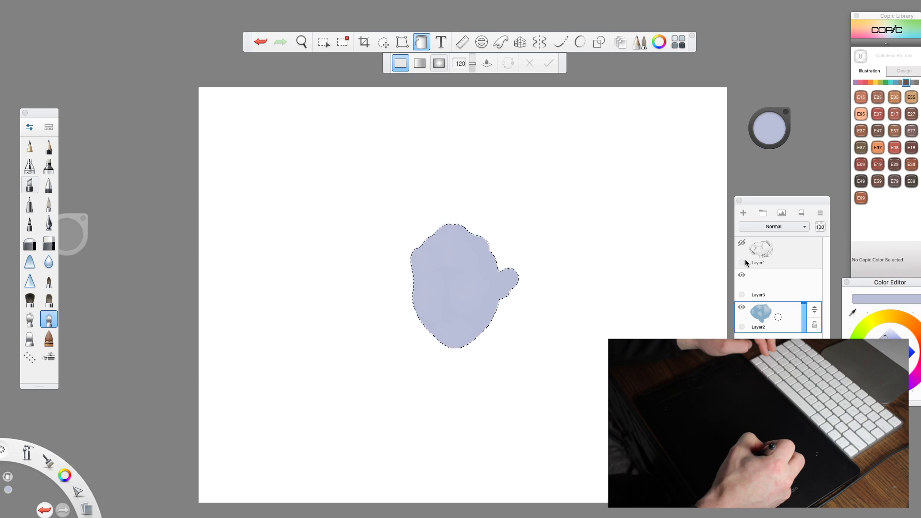
click(741, 243)
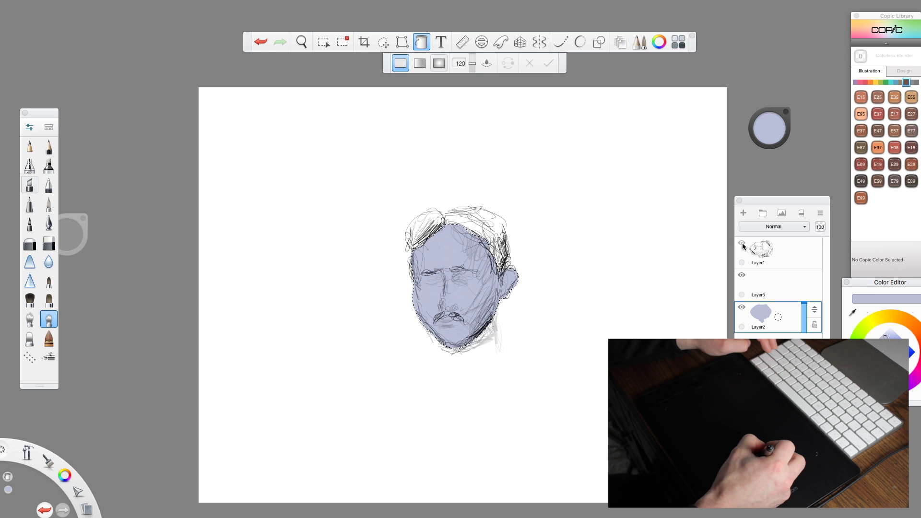
click(742, 244)
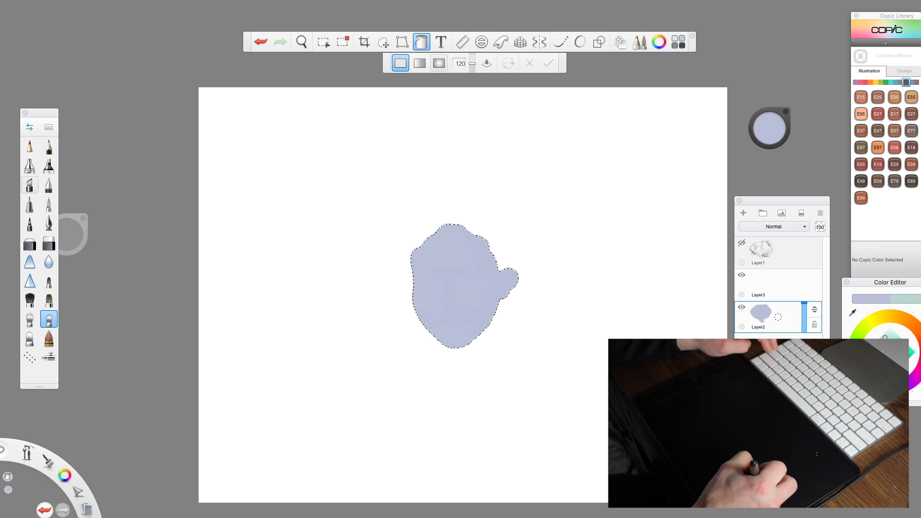
click(506, 296)
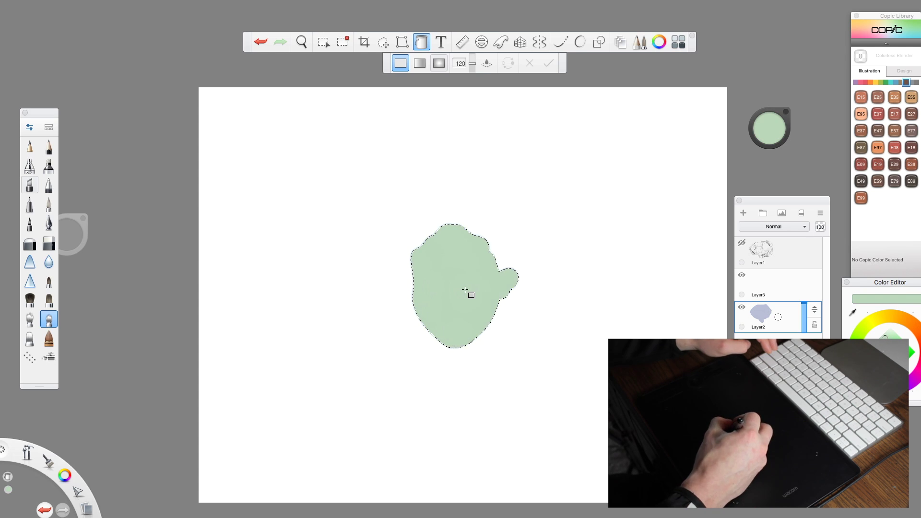
click(742, 243)
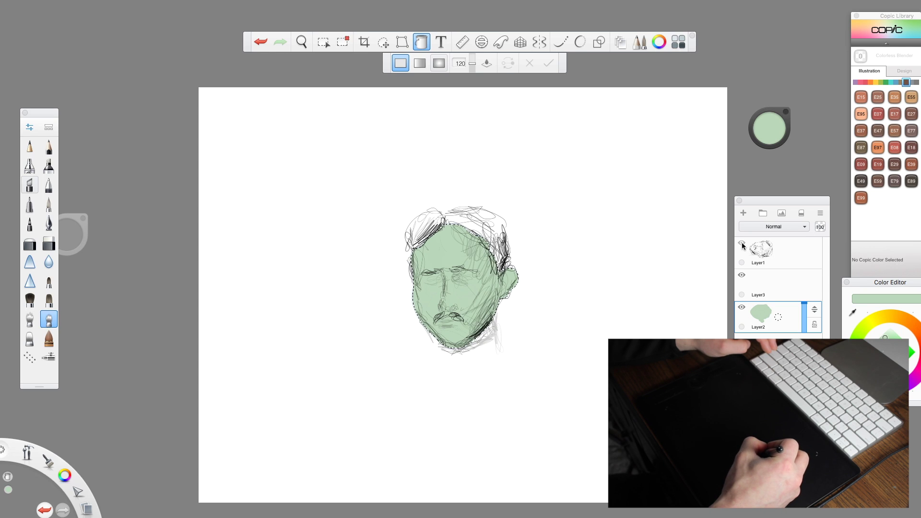
click(742, 243)
- Apply a linear grey-to-white gradient to the face, angle it diagonally, and show the sketch
click(419, 65)
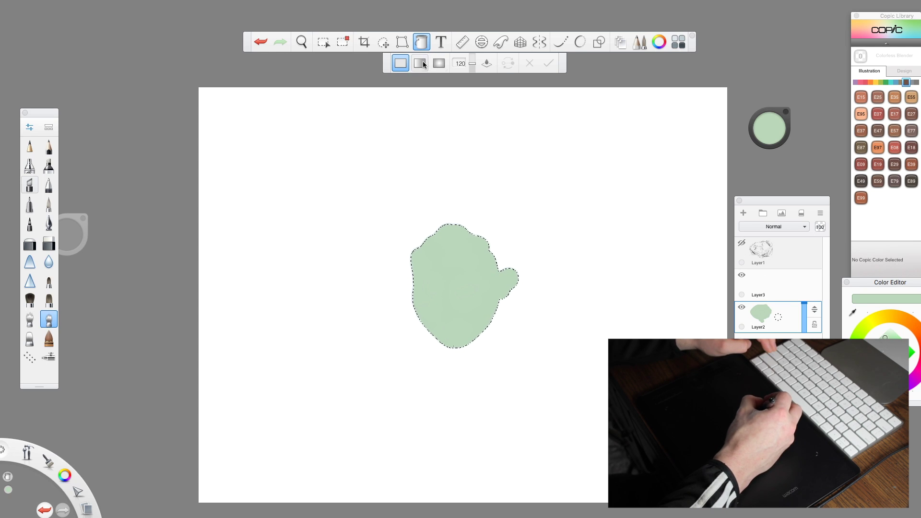
click(438, 275)
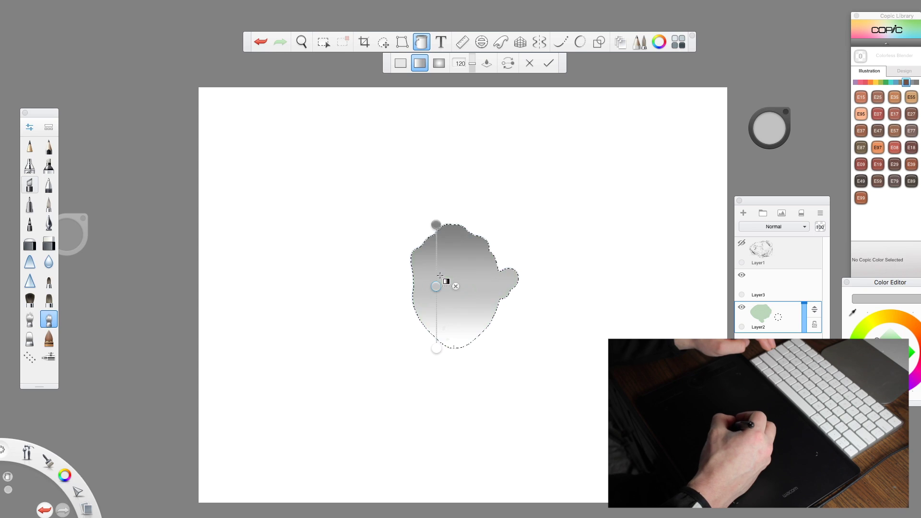
drag(436, 350, 381, 258)
drag(433, 224, 534, 343)
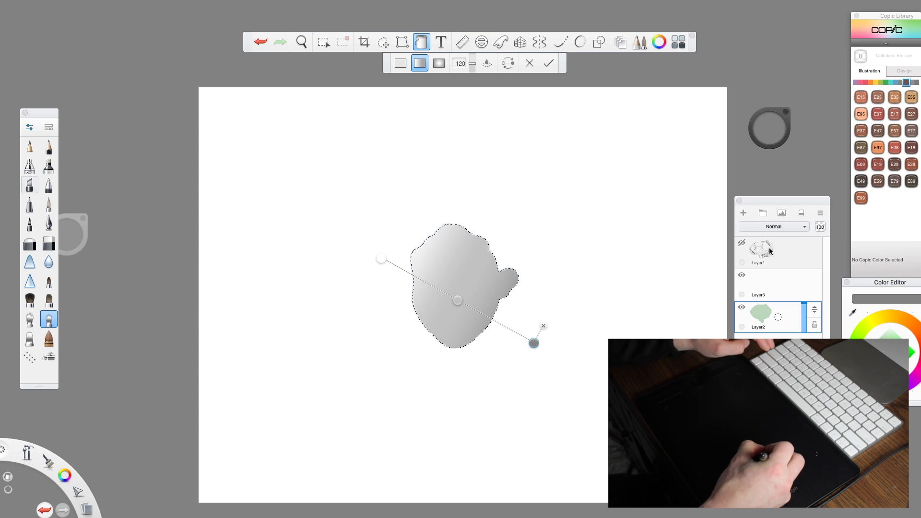
click(742, 244)
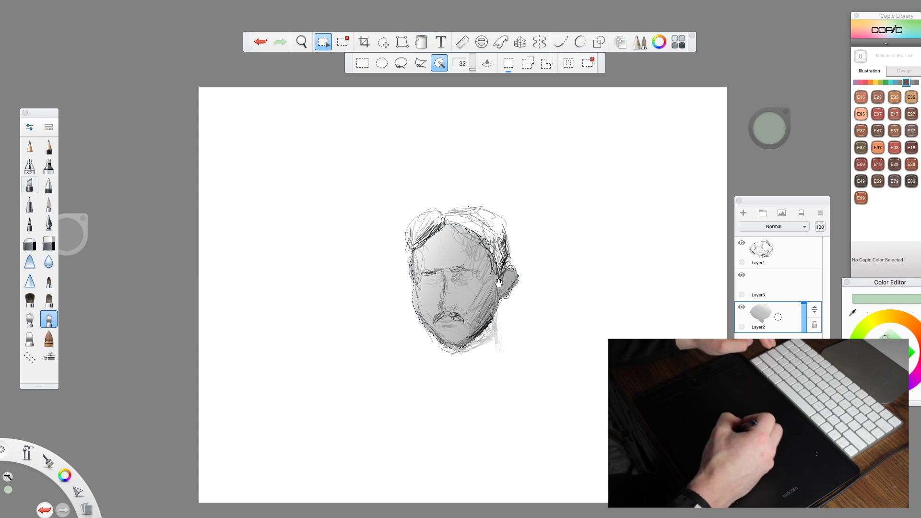
- Undo the previous fill and lay a top-to-bottom linear gradient across the face
click(741, 242)
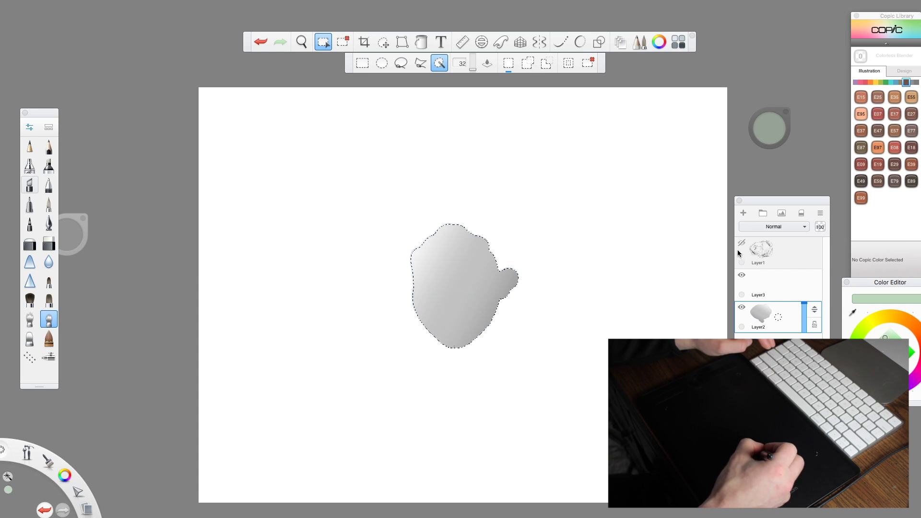
key(super+z)
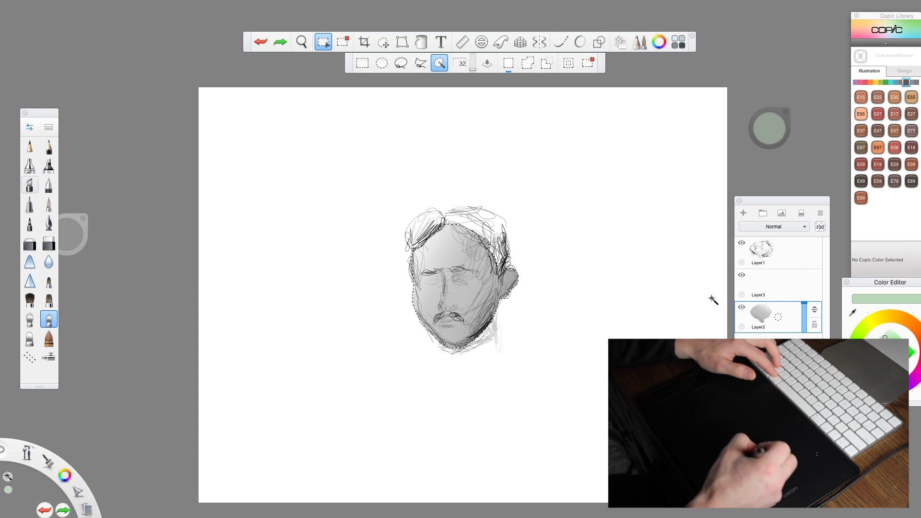
click(741, 242)
key(f)
drag(451, 225, 452, 347)
- Colour the stops pale yellow, golden yellow and orange, moving the orange end below the chin
click(869, 324)
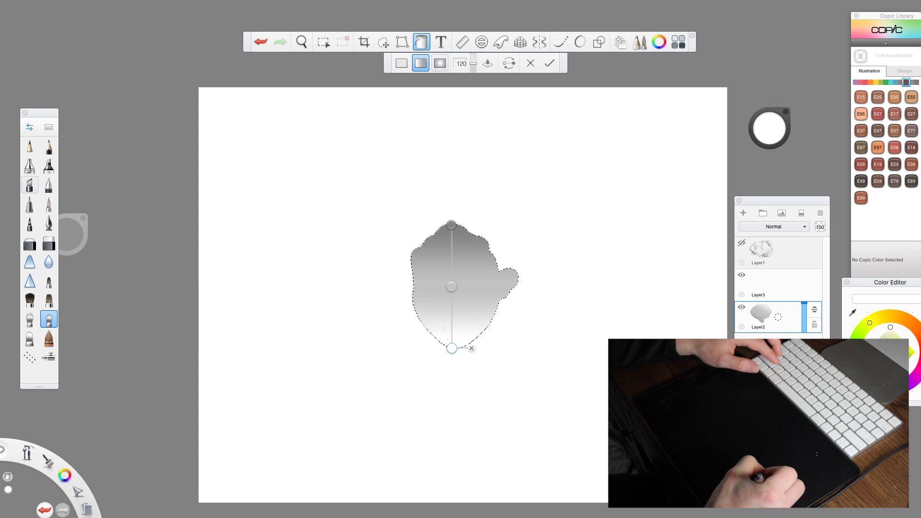
click(891, 335)
click(451, 286)
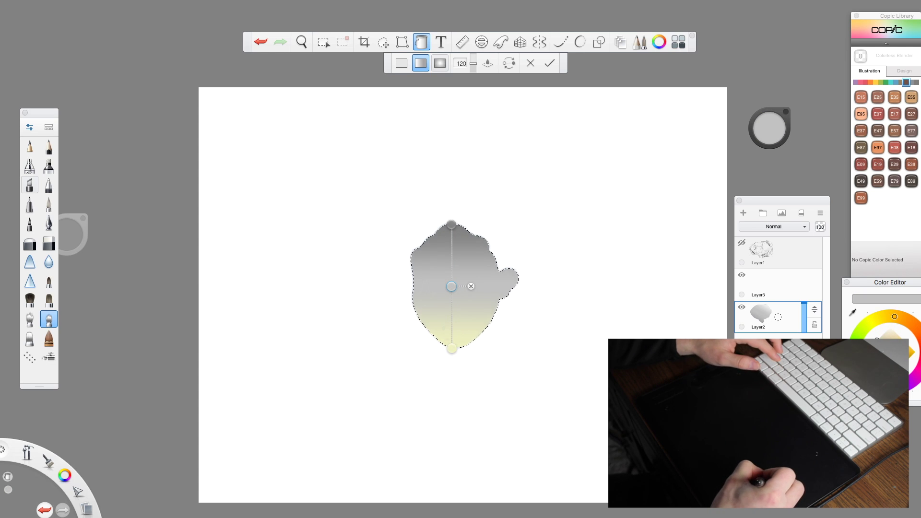
click(894, 317)
click(451, 225)
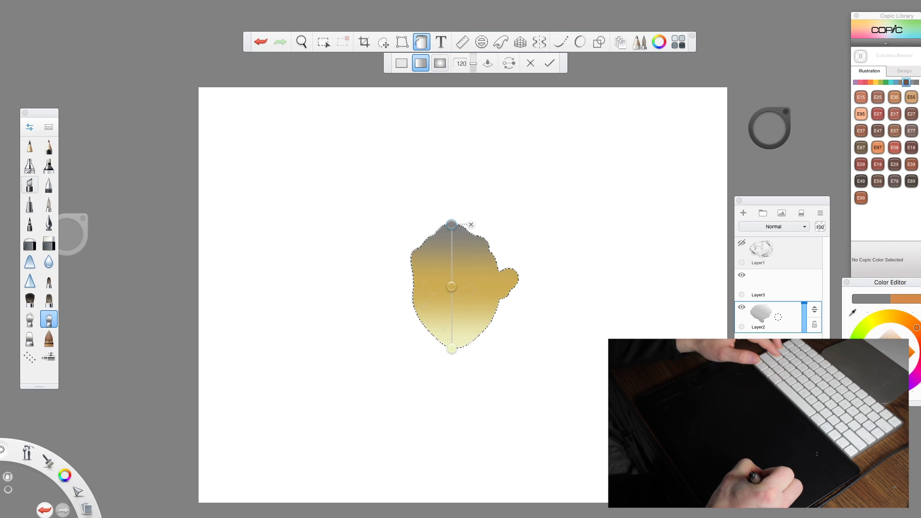
click(918, 341)
click(918, 342)
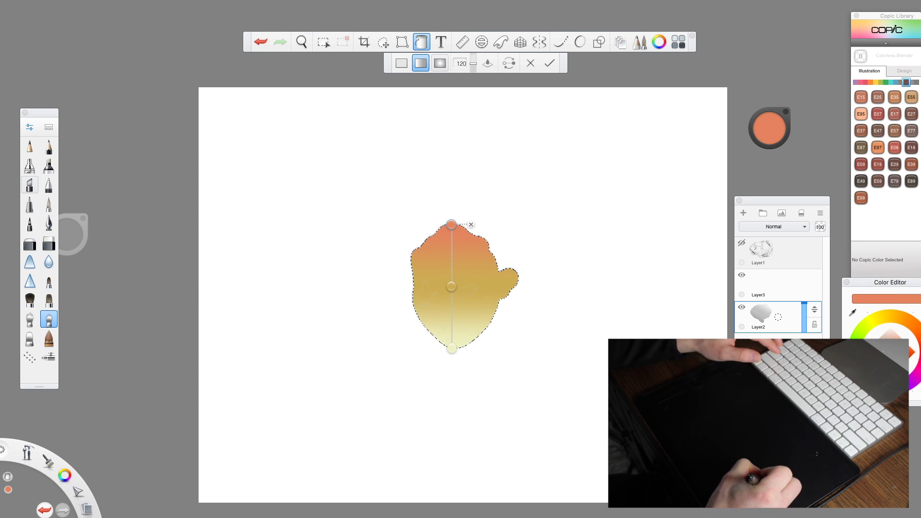
drag(451, 225, 434, 246)
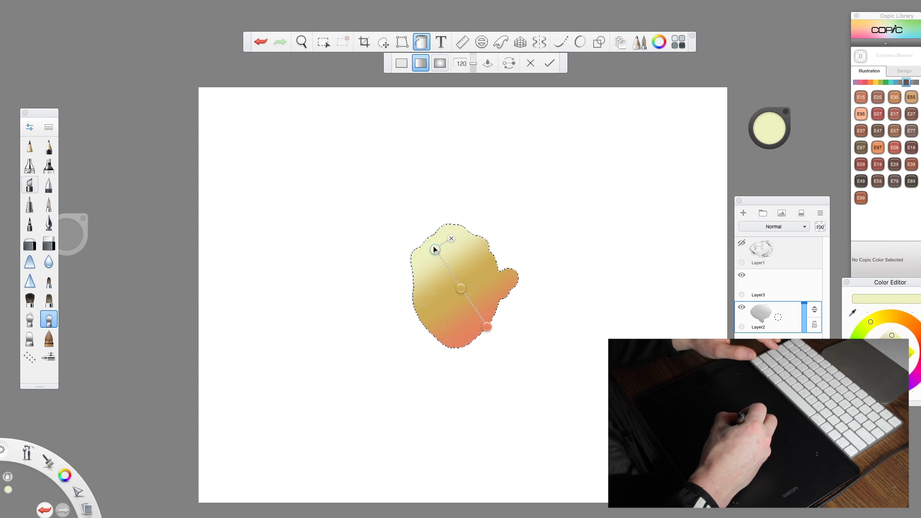
mouse_move(486, 326)
mouse_down()
mouse_move(465, 366)
mouse_move(484, 247)
mouse_move(521, 249)
mouse_move(490, 356)
mouse_move(455, 352)
mouse_up()
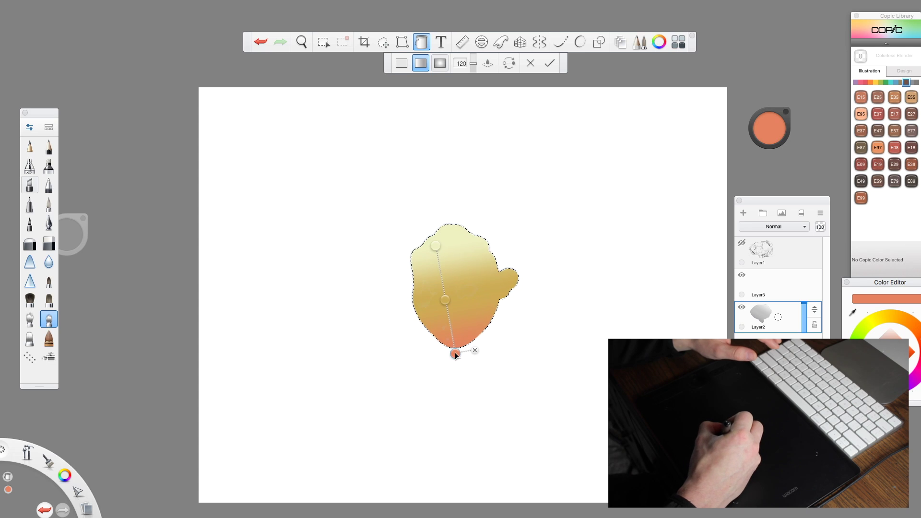
click(742, 243)
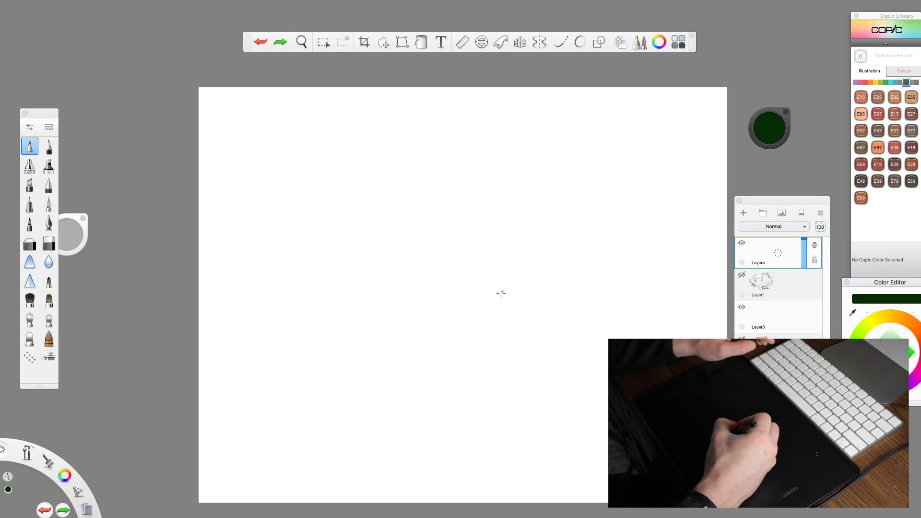
- Draw green leaf outlines and a stem on the blank canvas, then gradient-fill the right leaf
mouse_move(477, 304)
mouse_down()
mouse_move(484, 282)
mouse_move(548, 233)
mouse_up()
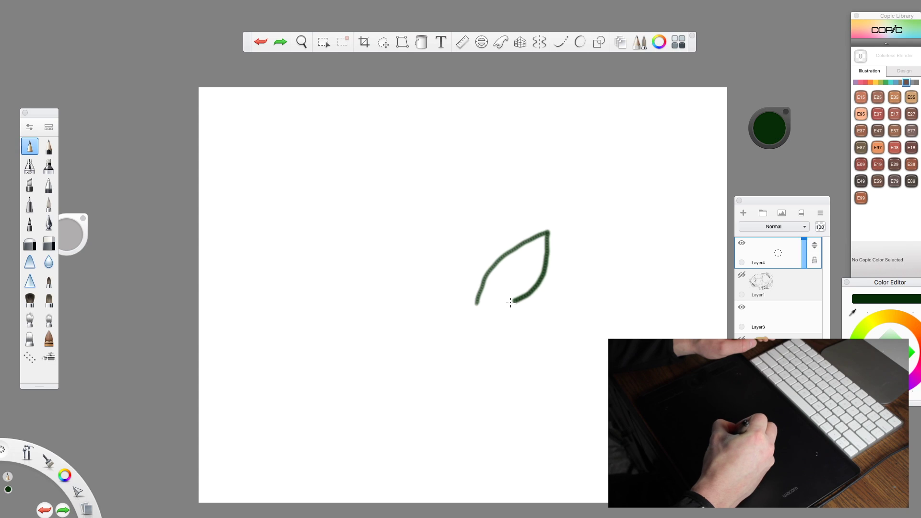
drag(477, 306, 433, 255)
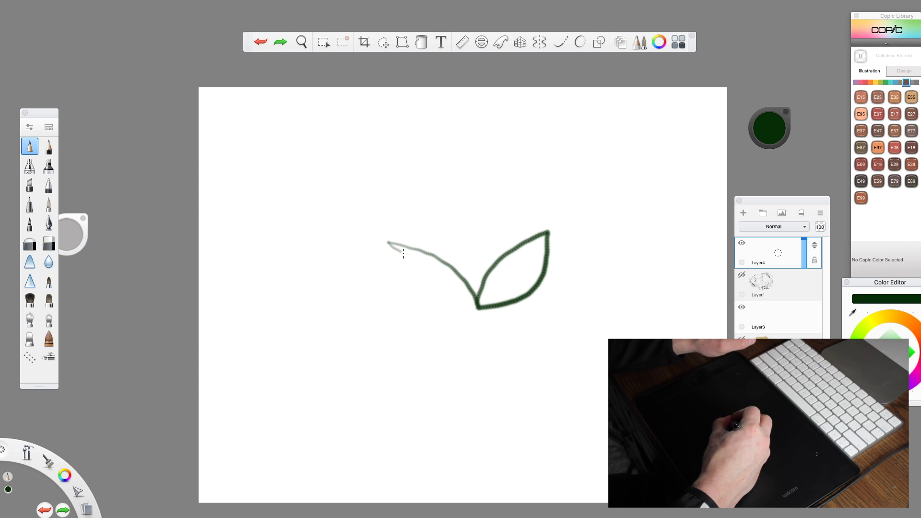
mouse_move(456, 300)
mouse_down()
mouse_move(482, 309)
mouse_move(461, 270)
mouse_move(460, 229)
mouse_move(478, 195)
mouse_move(491, 251)
mouse_up()
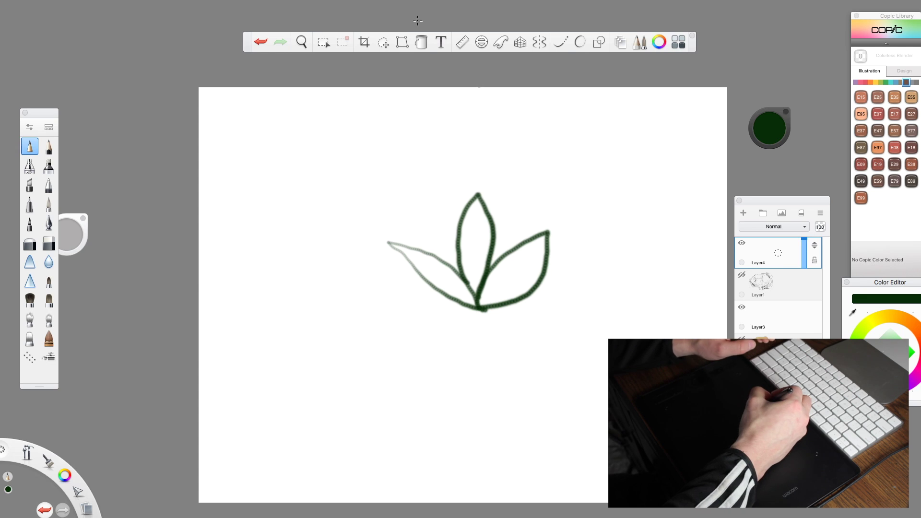
click(421, 44)
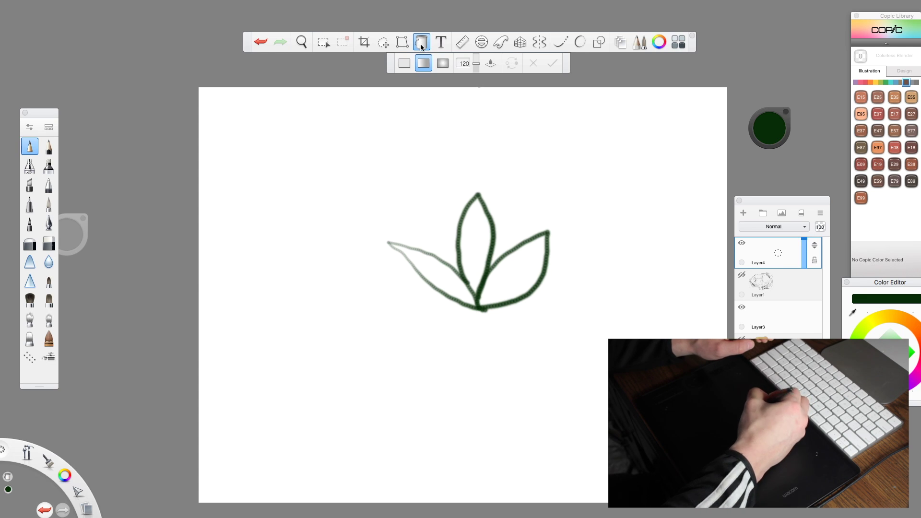
click(519, 273)
- Set the right leaf's gradient stops to green and dark green, and drag them to reshape it
click(517, 235)
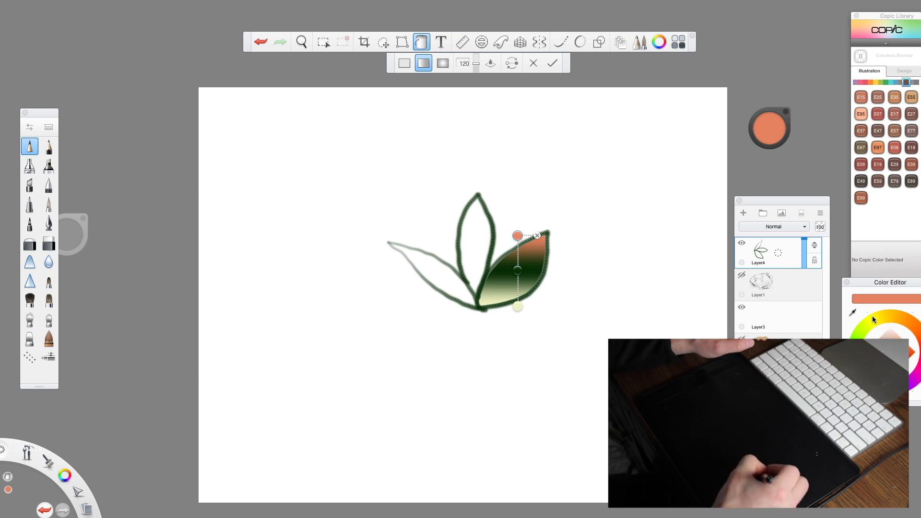
click(871, 323)
drag(860, 335, 860, 333)
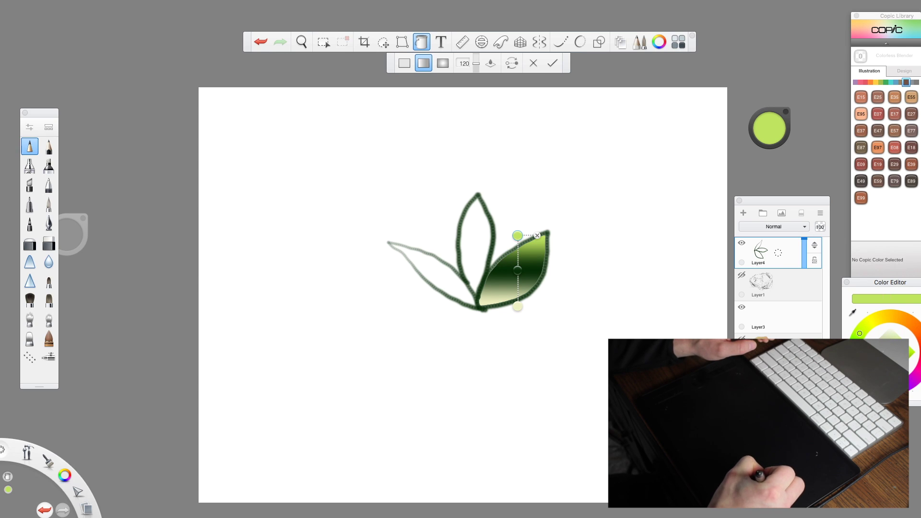
click(518, 270)
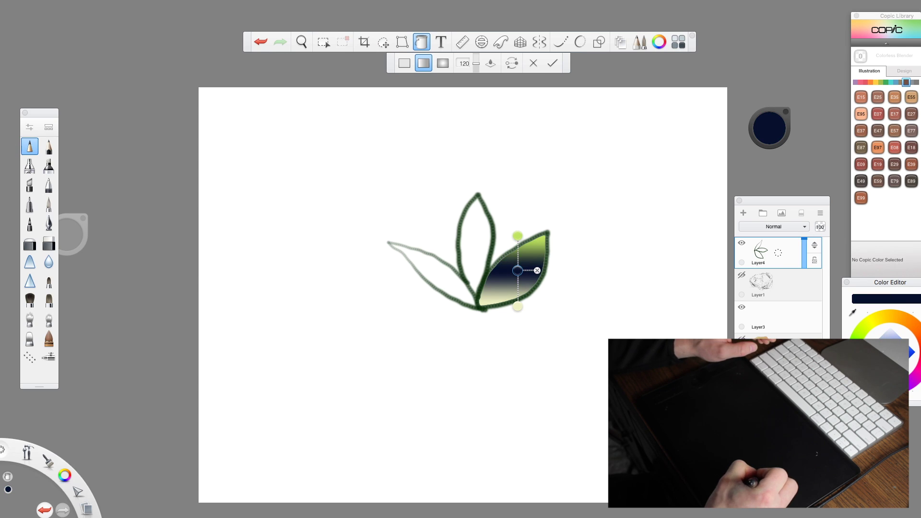
click(517, 305)
drag(527, 268, 468, 280)
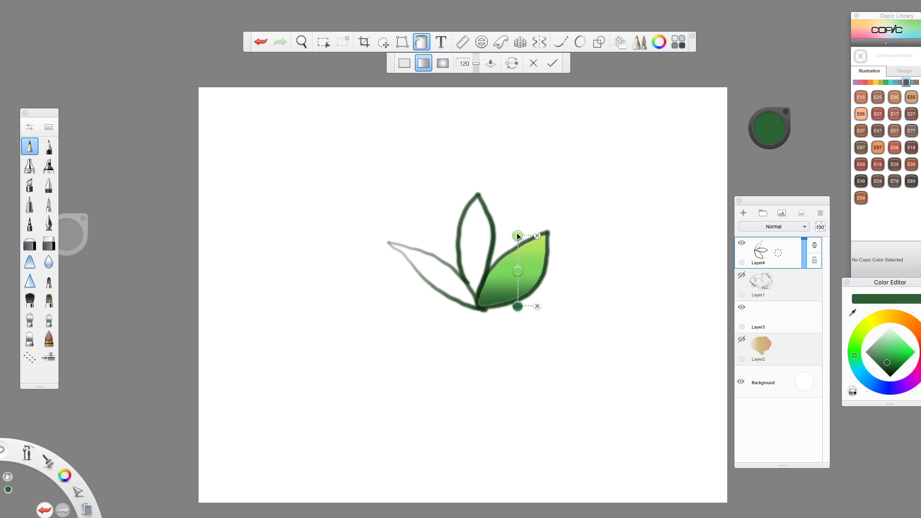
drag(516, 236, 544, 233)
drag(517, 306, 510, 305)
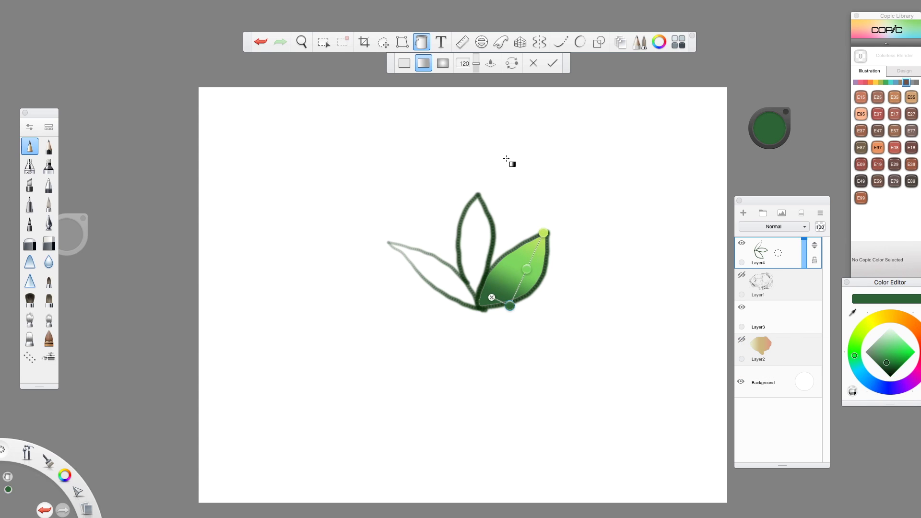
- Try a gradient on the background, remove it, and gradient-fill the middle leaf instead
click(445, 284)
click(458, 295)
click(480, 246)
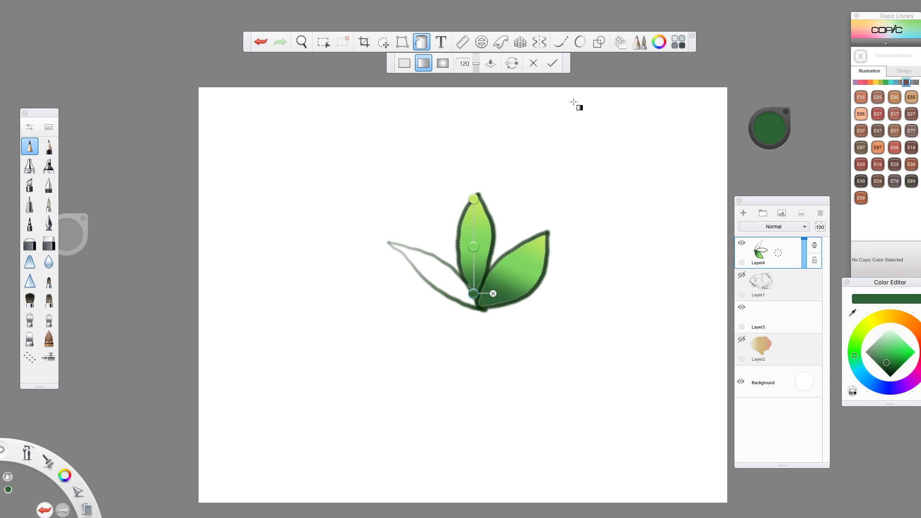
- Flip the middle leaf's gradient repeatedly, leaving it light on top, then choose Radial fill
click(512, 67)
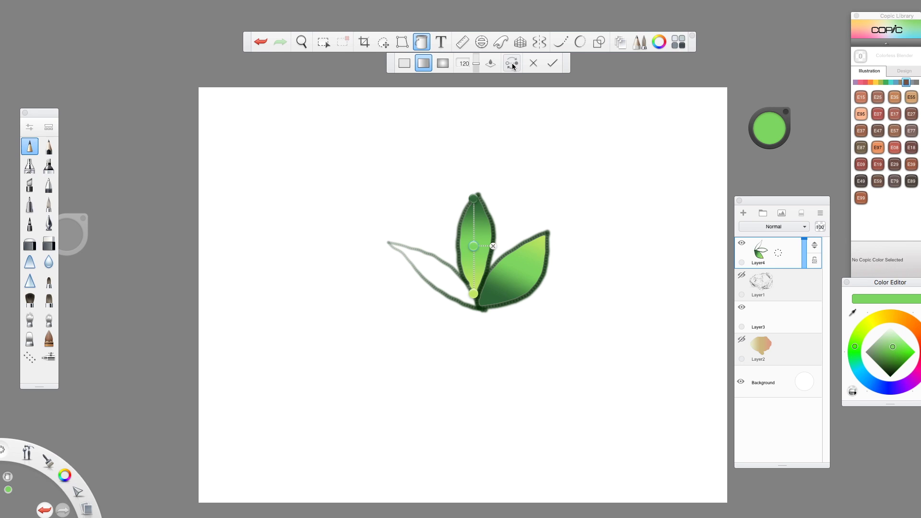
click(510, 69)
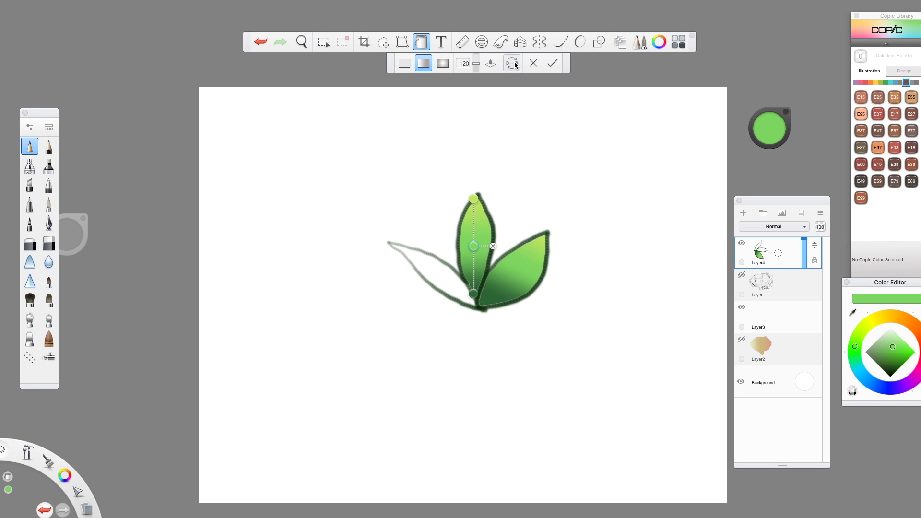
click(514, 65)
click(513, 65)
click(511, 64)
click(510, 66)
click(513, 65)
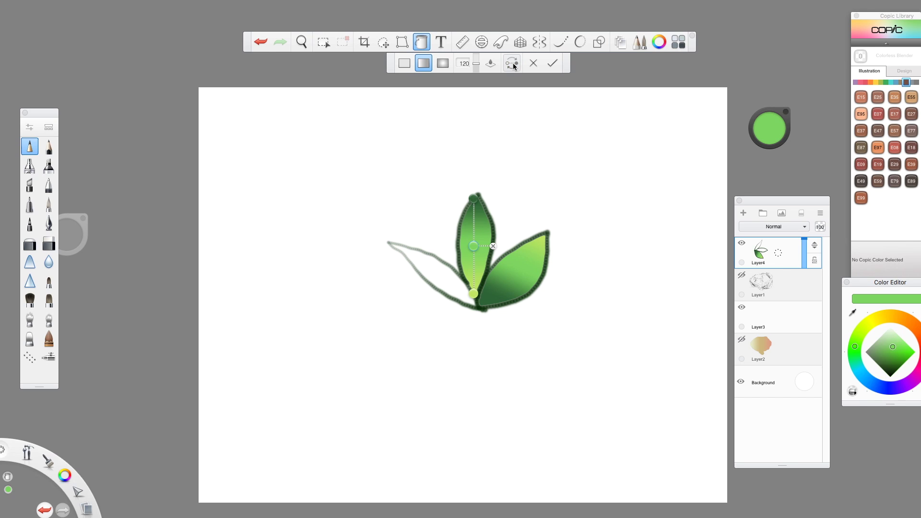
click(513, 66)
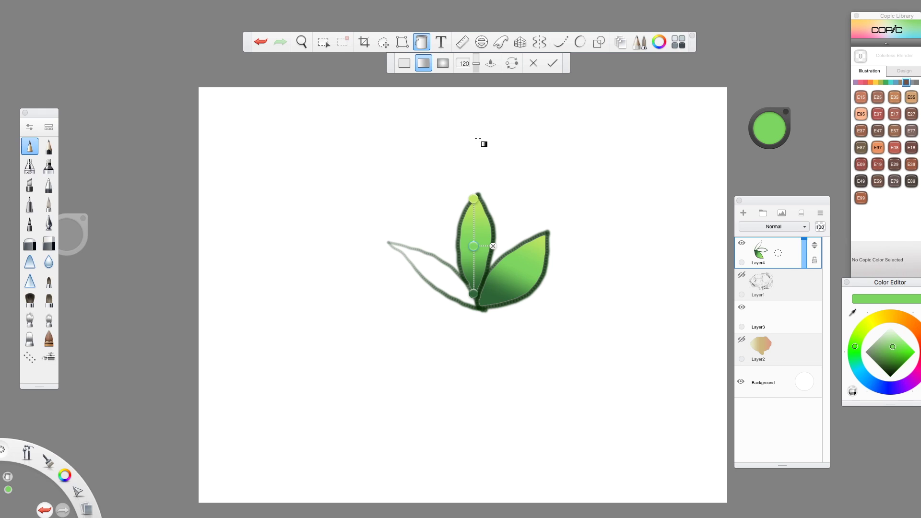
click(442, 62)
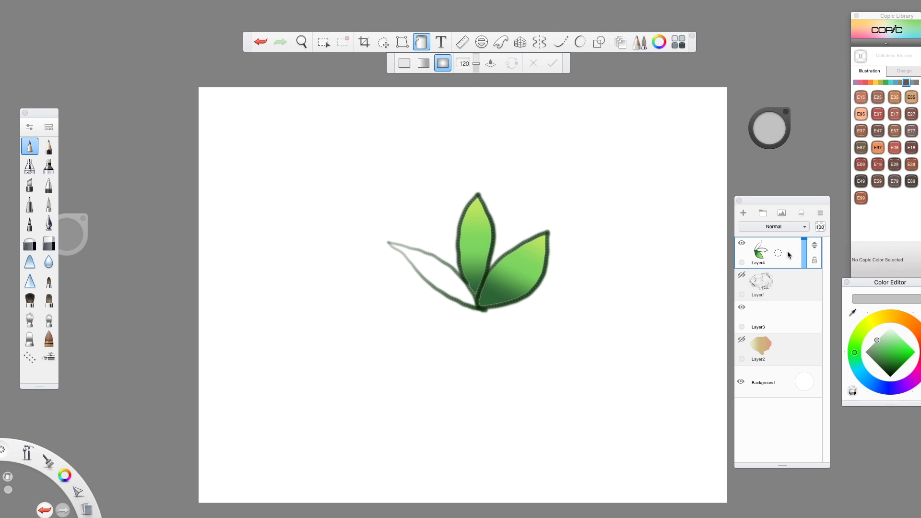
- Add a radial white-to-grey glow centred at the leaf base and widen its radius
click(522, 188)
drag(521, 189, 477, 277)
drag(520, 87, 679, 412)
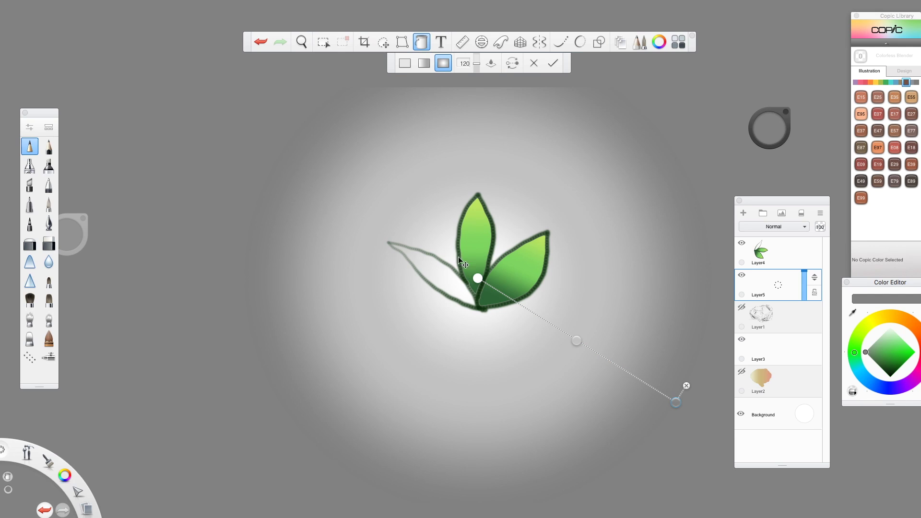
click(686, 385)
- Add and delete extra colour stops, restore one with undo, and hide the glow layer
click(527, 309)
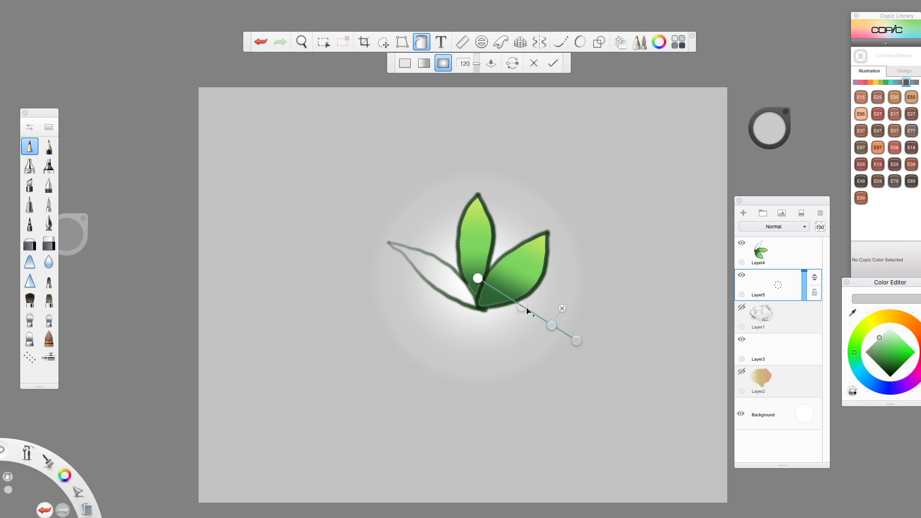
click(494, 288)
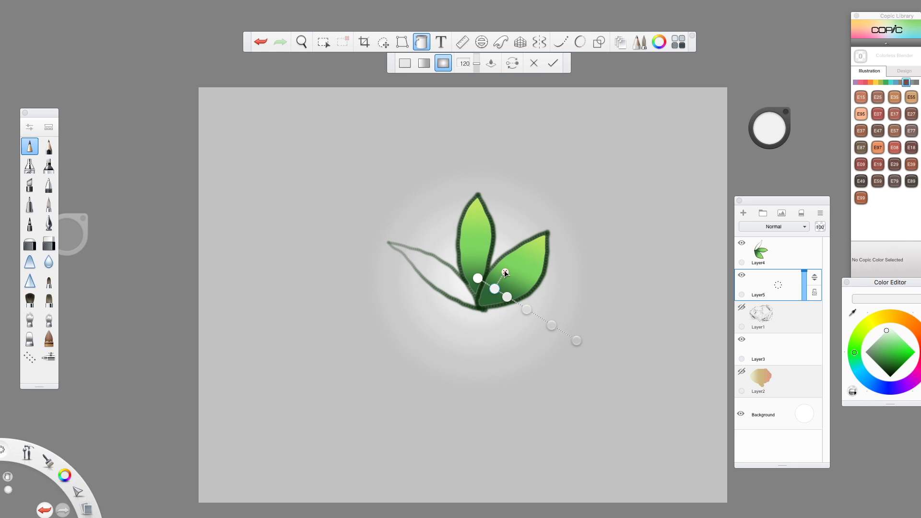
click(505, 273)
click(518, 280)
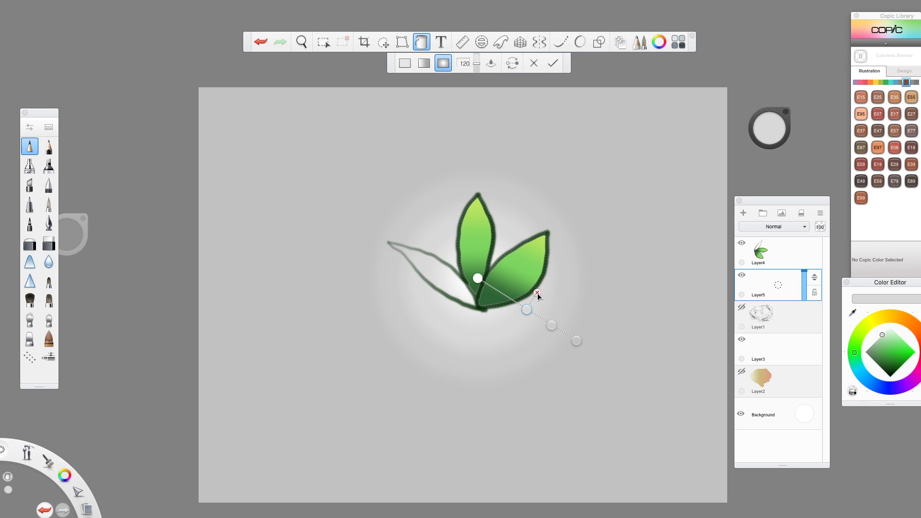
click(537, 293)
click(562, 309)
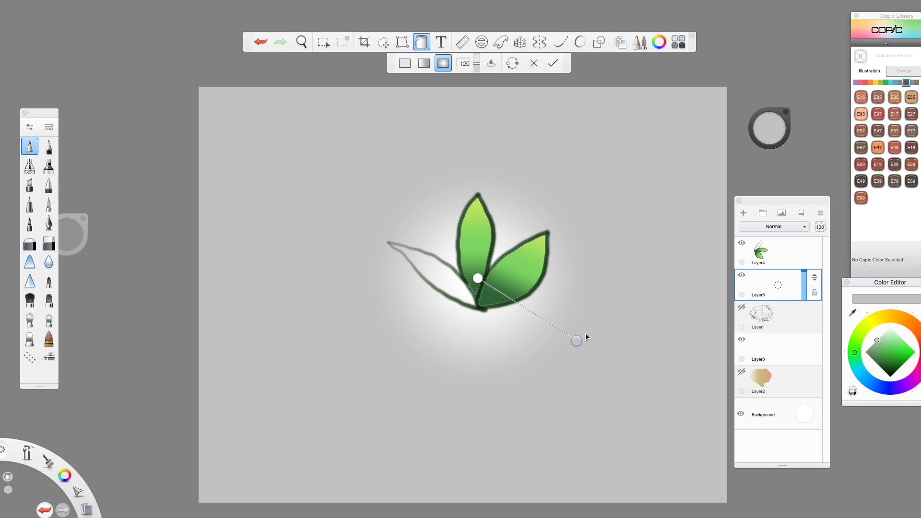
key(ctrl+z)
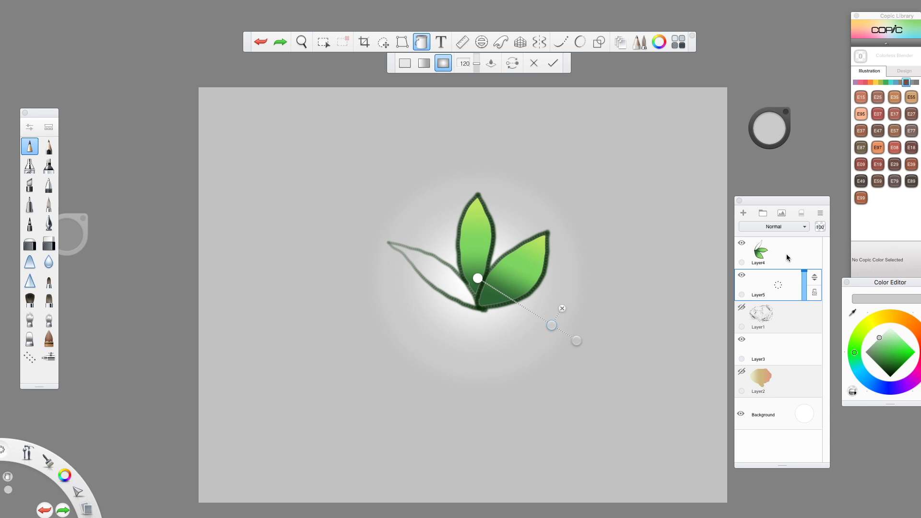
click(741, 275)
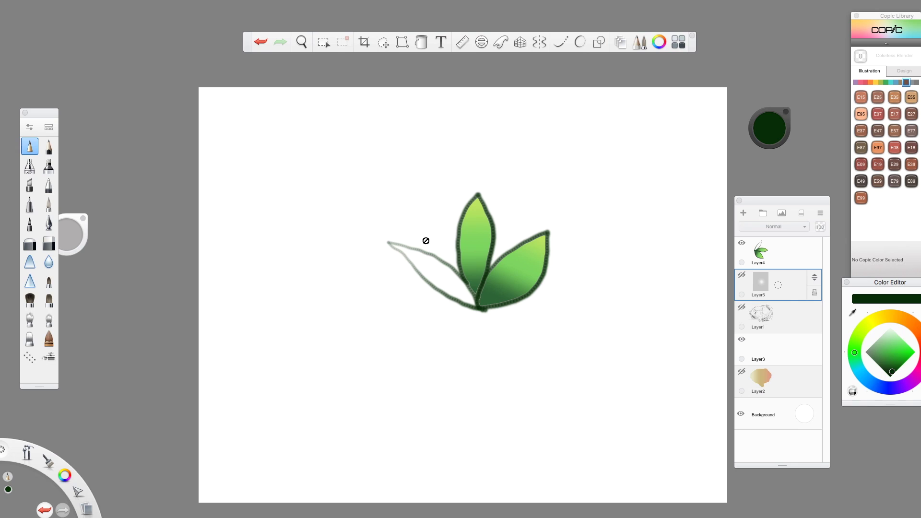
- Try green, then blue as the canvas background colour
key(c)
click(808, 416)
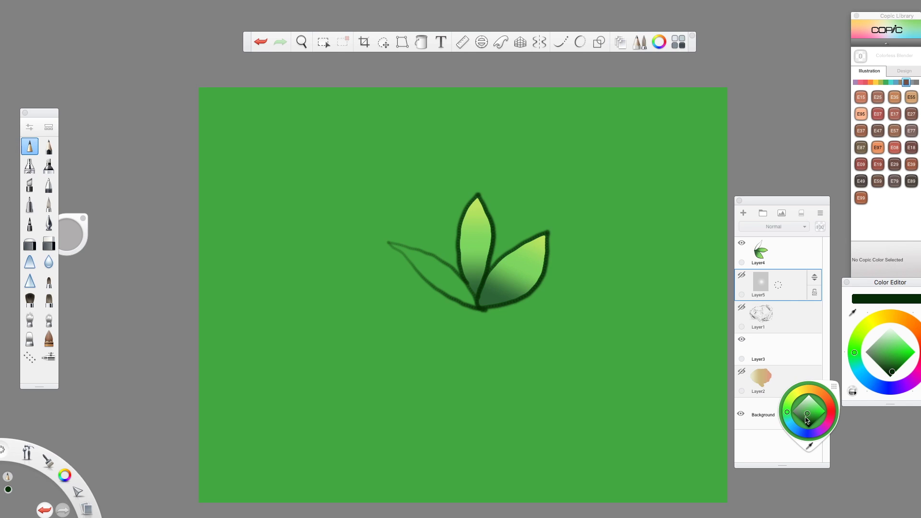
click(793, 426)
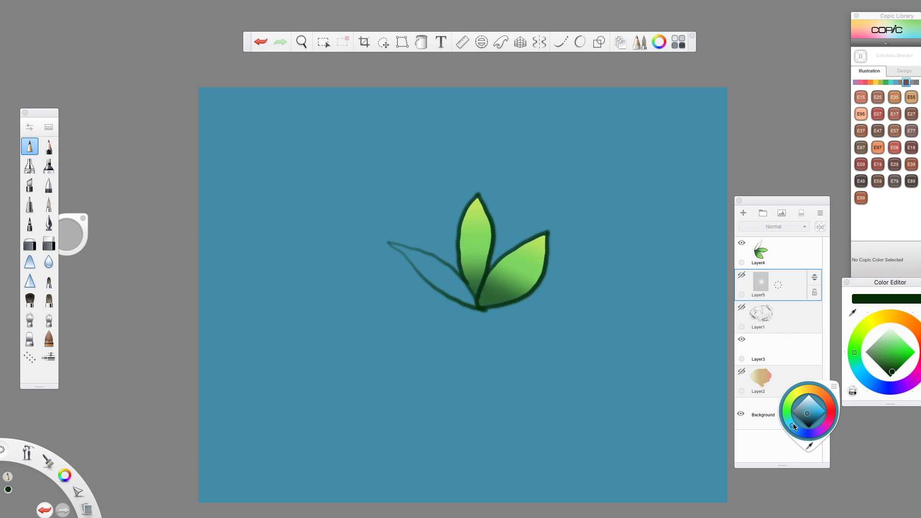
click(741, 400)
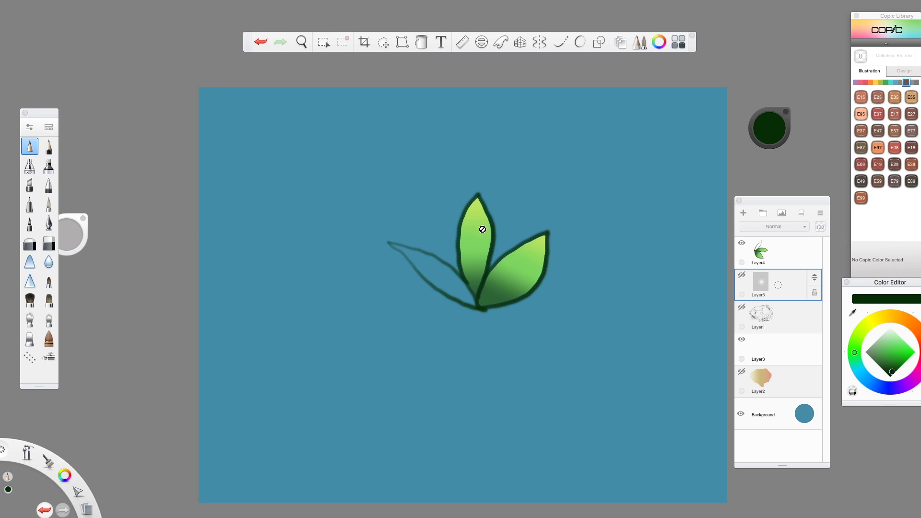
- Hide Layer4 with the leaf drawing and delete it
click(741, 242)
click(780, 258)
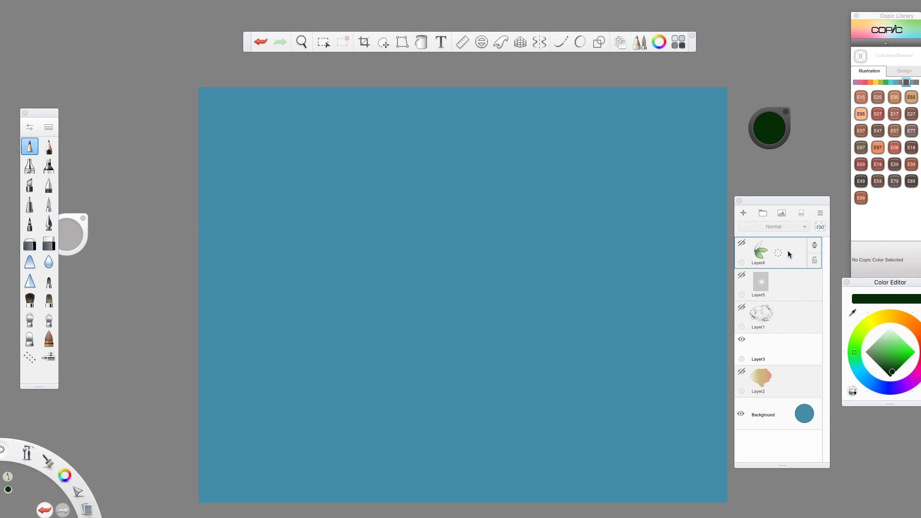
click(779, 255)
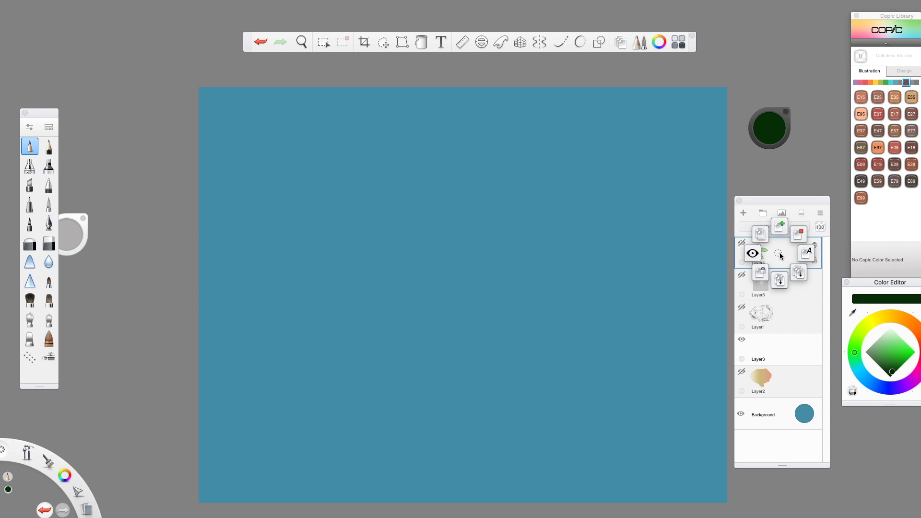
click(799, 235)
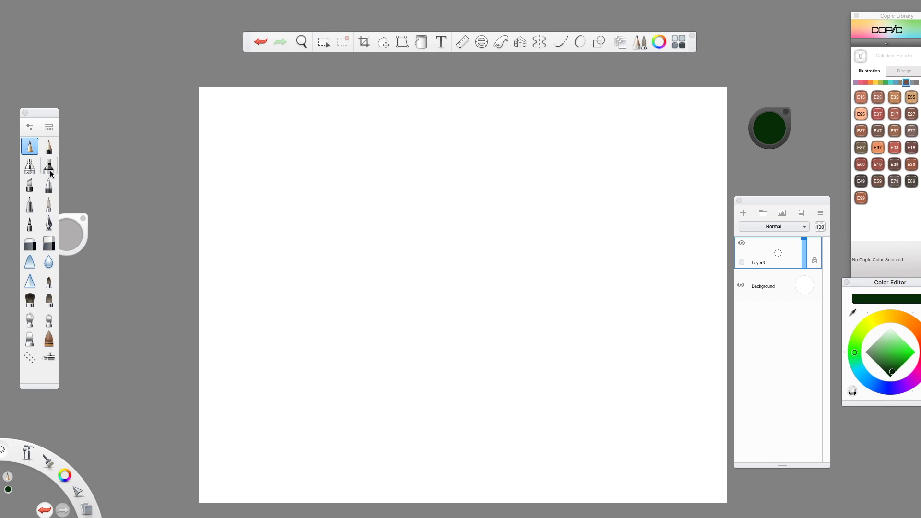
- Paint a dark green zigzag across the canvas, undoing stray test dots
click(50, 206)
click(420, 235)
key(super+z)
click(412, 253)
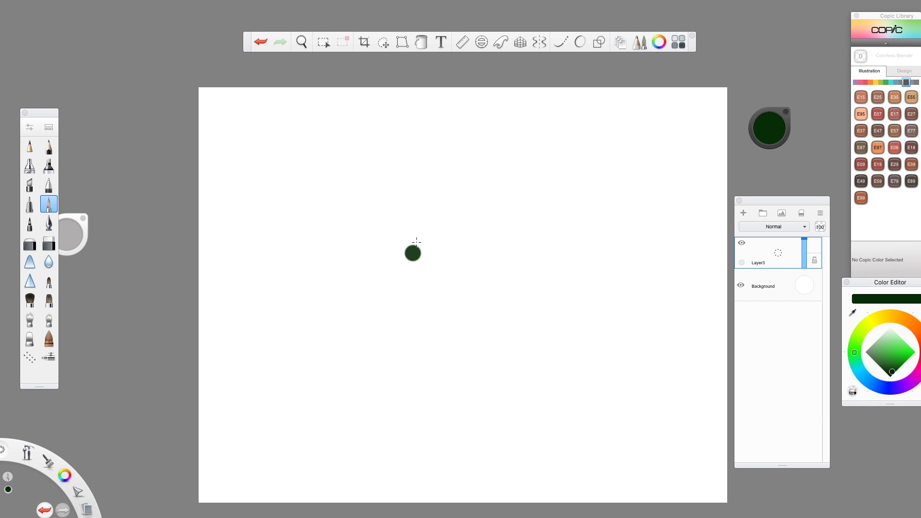
key(super+z)
mouse_move(421, 211)
mouse_down()
mouse_move(434, 283)
mouse_move(634, 350)
mouse_up()
click(368, 317)
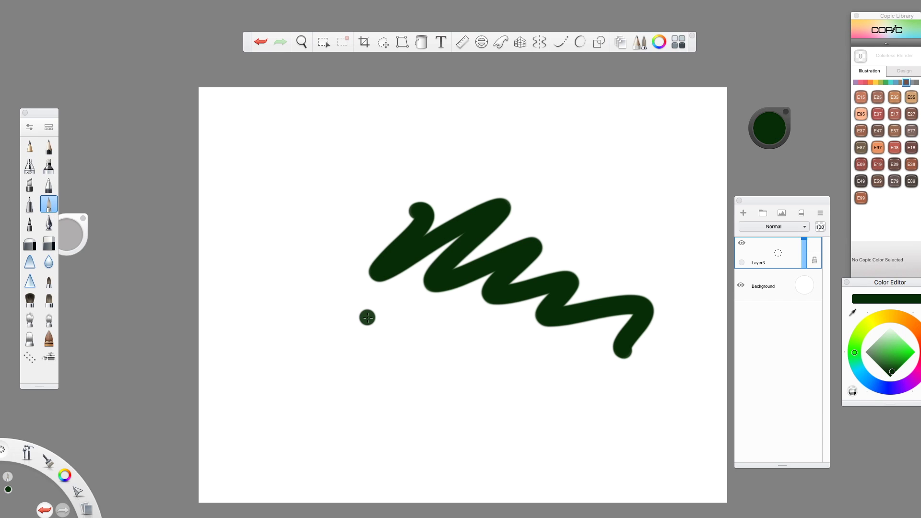
key(super+z)
- Try erasing the zigzag's left end with different erasers, then undo it
click(48, 245)
mouse_move(374, 252)
mouse_down()
mouse_move(412, 223)
mouse_move(408, 268)
mouse_move(424, 256)
mouse_move(404, 263)
mouse_move(414, 267)
mouse_move(374, 267)
mouse_move(414, 201)
mouse_move(435, 189)
mouse_move(444, 199)
mouse_move(419, 244)
mouse_move(484, 195)
mouse_move(434, 228)
mouse_up()
key(bracketleft)
click(30, 243)
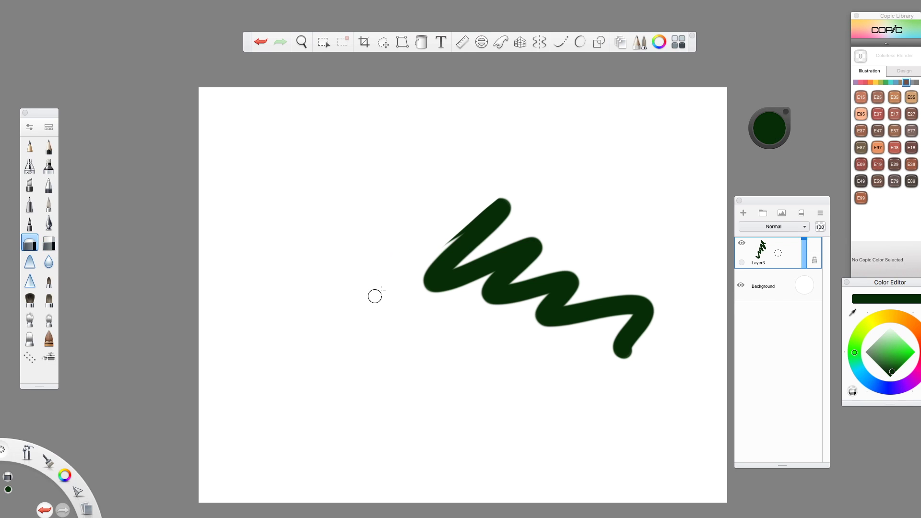
key(ctrl+z)
key(ctrl+z)
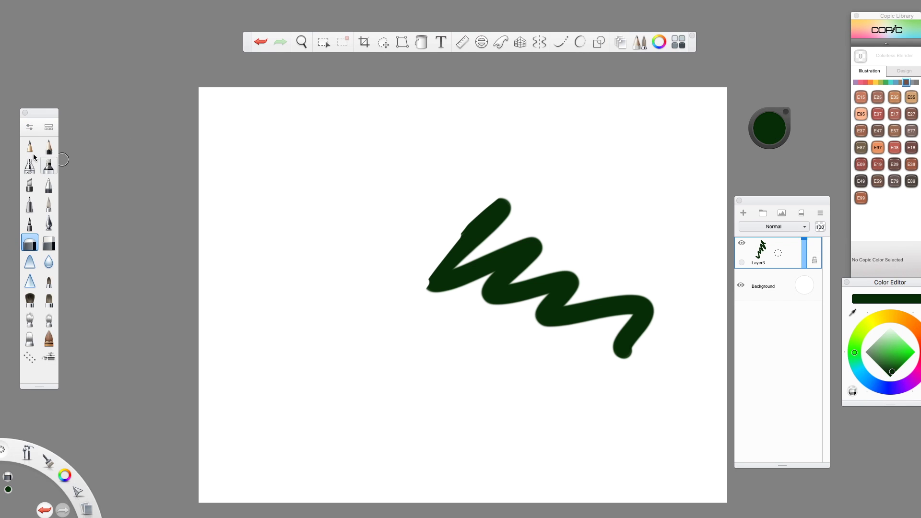
- Set the Soft Eraser to 26% strength and size 46, then fade the zigzag's left tip
click(31, 127)
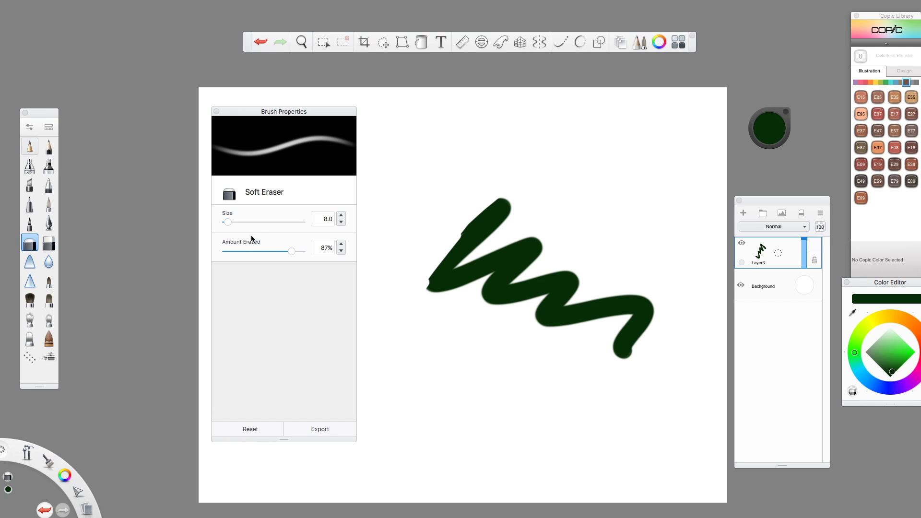
drag(286, 251, 240, 261)
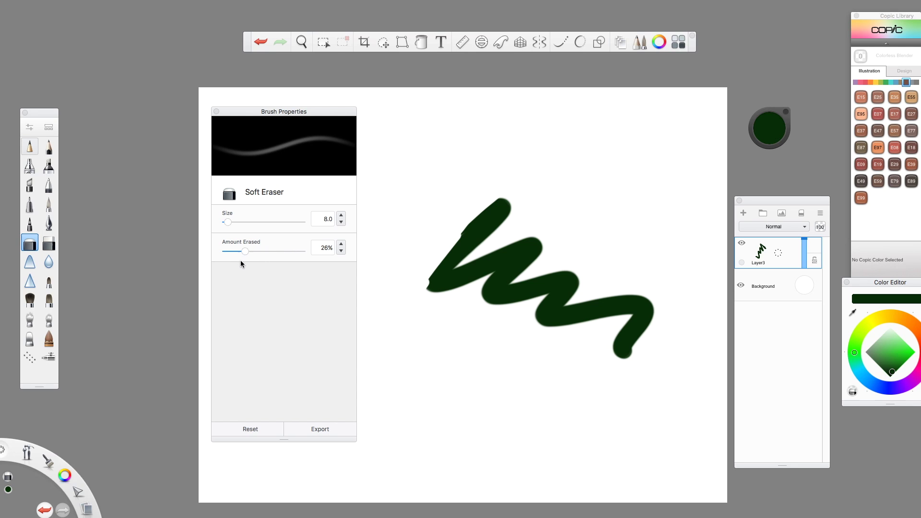
click(229, 222)
drag(229, 222, 256, 222)
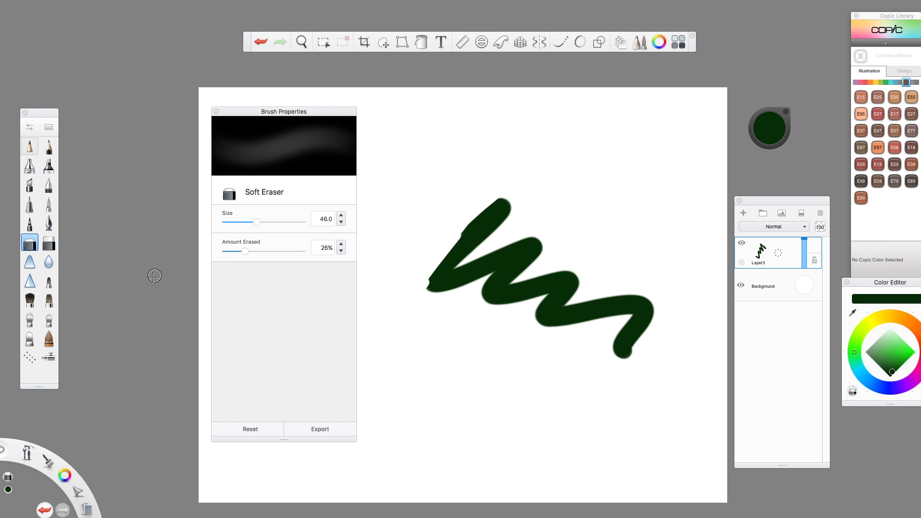
click(220, 111)
mouse_move(426, 285)
mouse_down()
mouse_move(433, 273)
mouse_move(449, 291)
mouse_move(480, 271)
mouse_move(432, 287)
mouse_move(499, 207)
mouse_move(522, 203)
mouse_up()
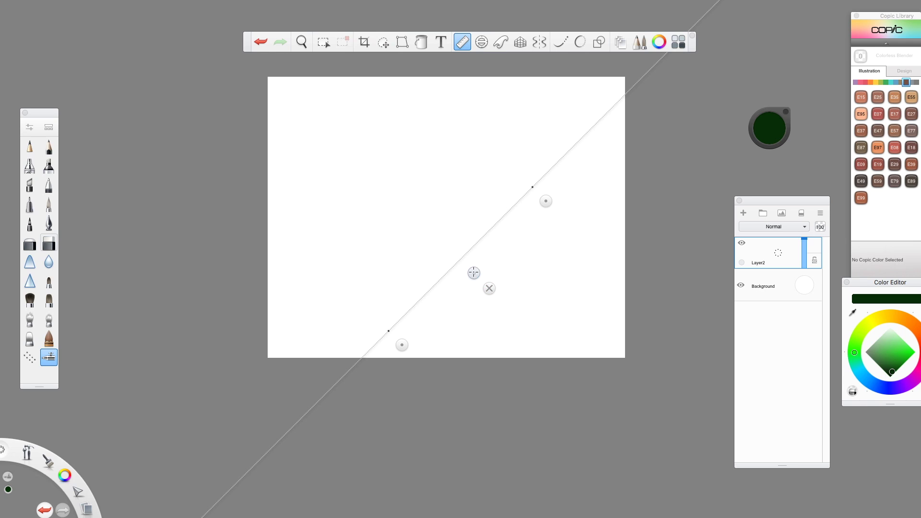
- Tilt the ruler to about 28 degrees and draw a straight ink-pen line along it
mouse_move(402, 342)
mouse_down()
mouse_move(356, 299)
mouse_move(329, 213)
mouse_move(352, 246)
mouse_move(372, 233)
mouse_move(351, 271)
mouse_up()
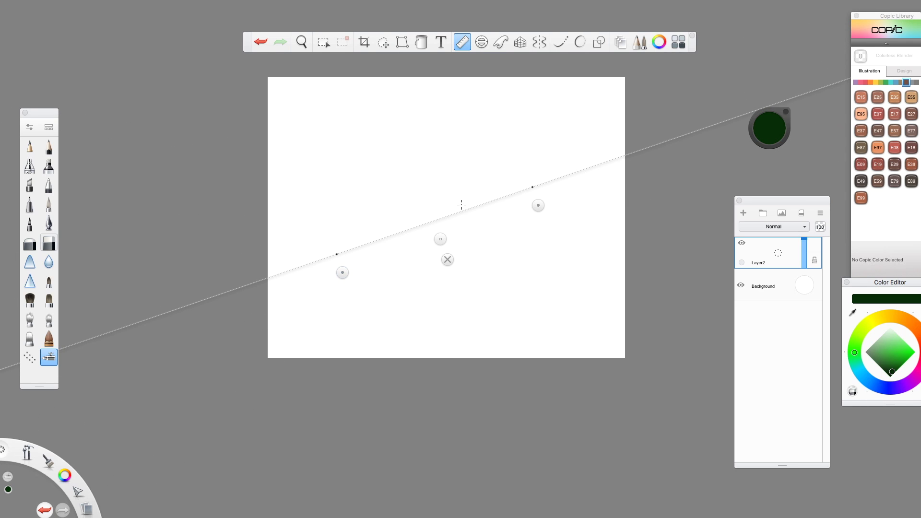
click(49, 146)
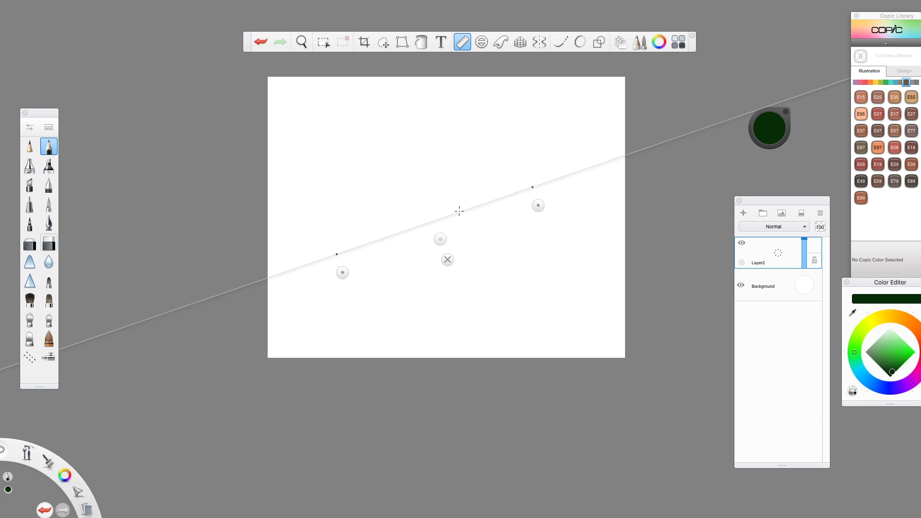
click(29, 165)
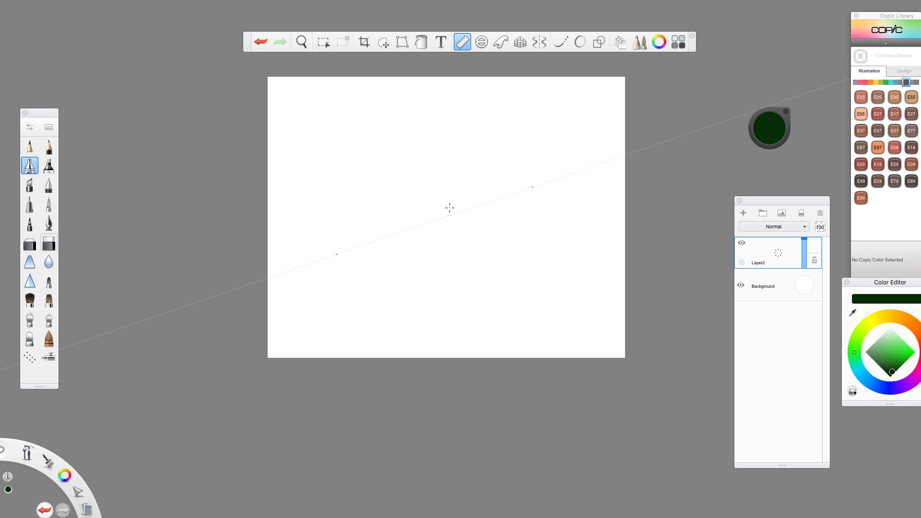
mouse_move(447, 206)
mouse_down()
mouse_move(348, 249)
mouse_move(568, 179)
mouse_move(324, 256)
mouse_up()
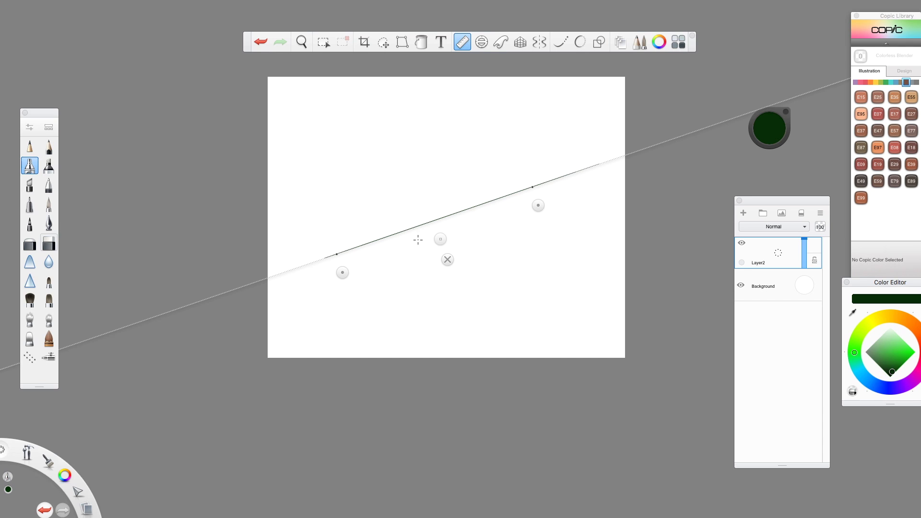
- Rotate and move the ruler, rule a second line crossing the first, then tilt it again
drag(538, 205, 533, 304)
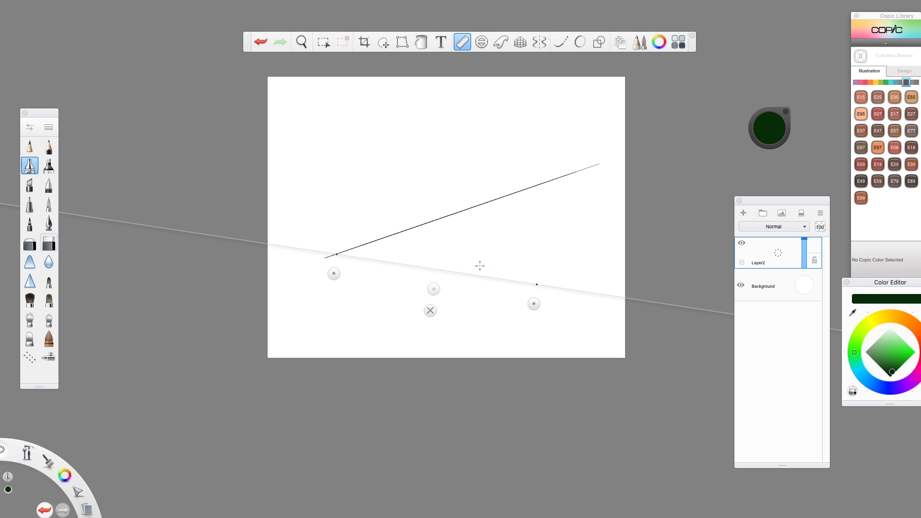
drag(434, 290, 451, 212)
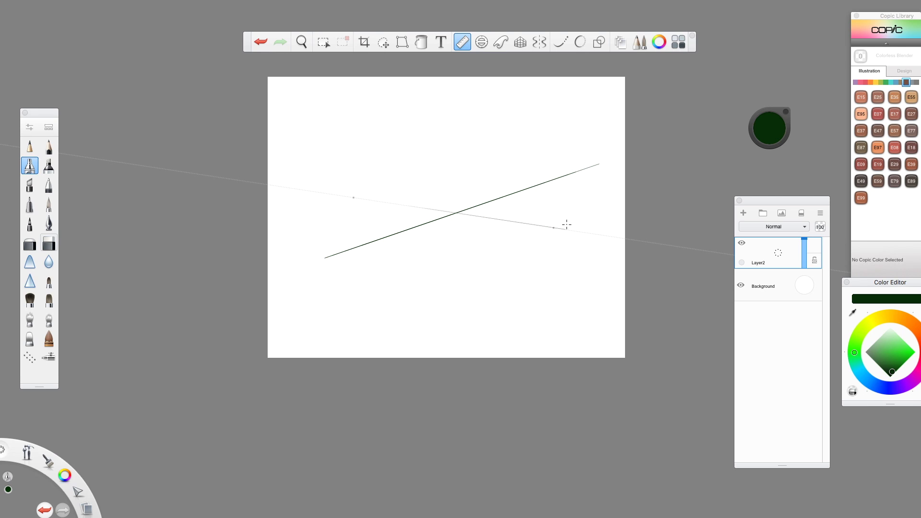
drag(566, 229, 330, 189)
drag(344, 223, 376, 261)
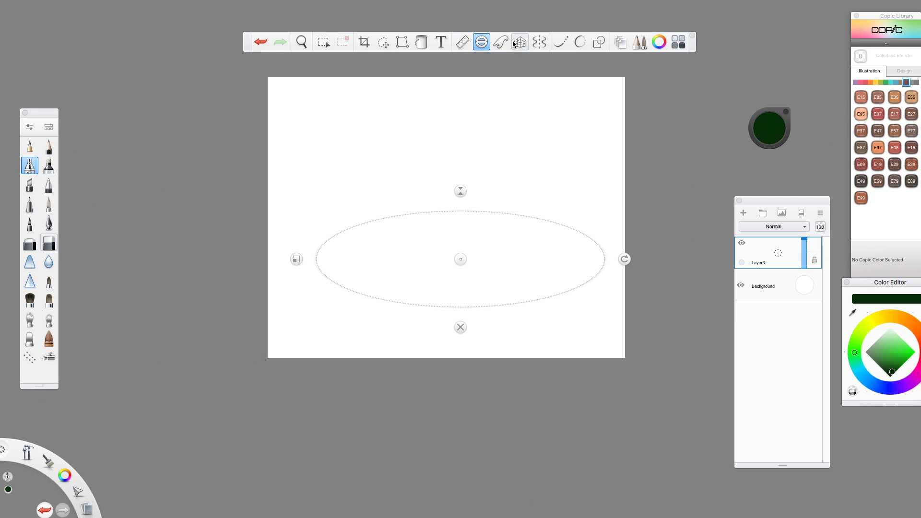
- Turn on the perspective guide, tilt it diagonally, and draw the wedge's top and closing edges
click(520, 42)
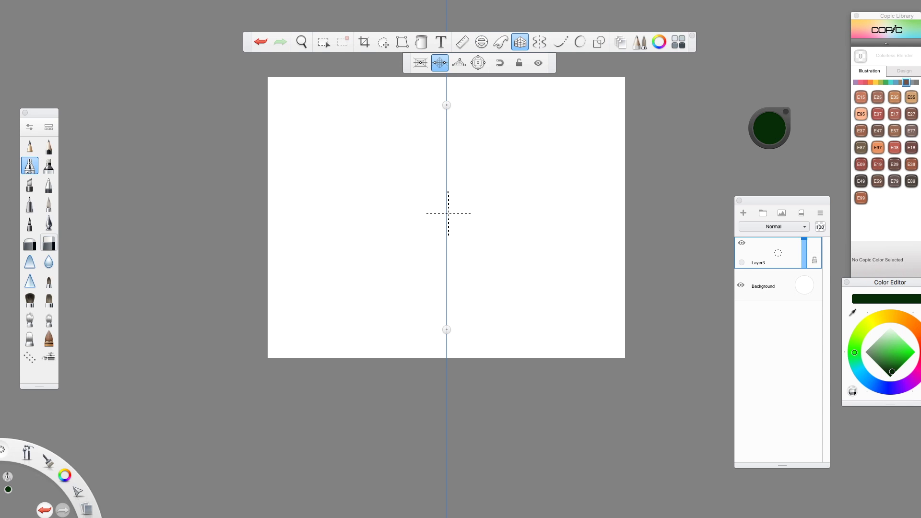
drag(446, 105, 549, 329)
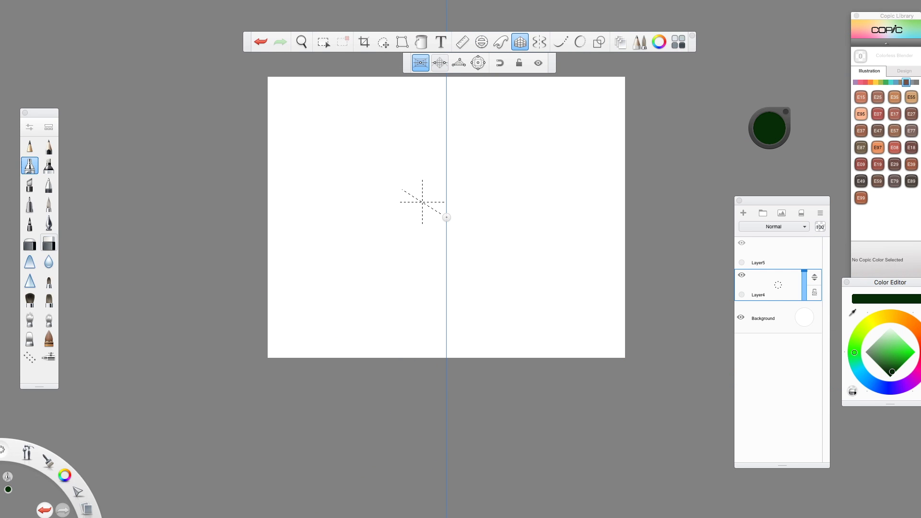
mouse_move(422, 202)
mouse_down()
mouse_move(307, 131)
mouse_move(305, 257)
mouse_move(305, 145)
mouse_up()
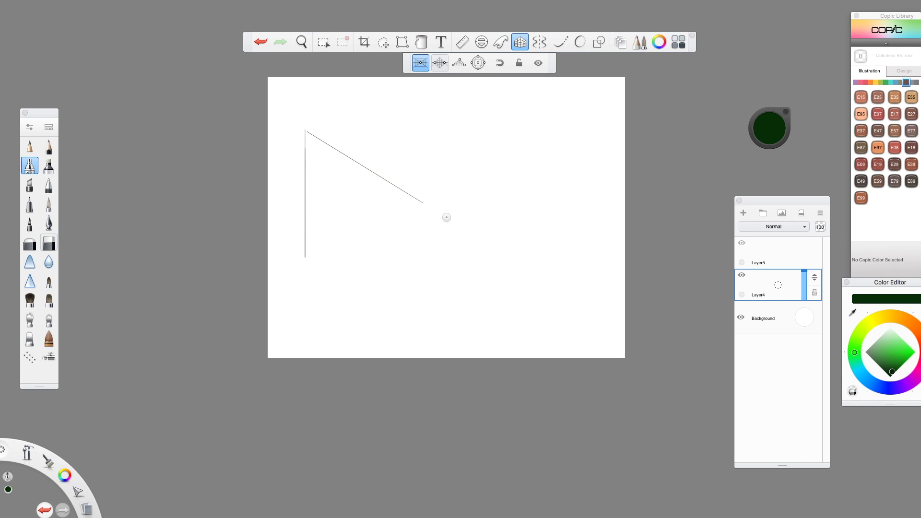
drag(344, 246, 316, 253)
drag(422, 231, 421, 202)
- Extend the box outline to the left and add an inner line, redrawing it after an undo
mouse_move(303, 133)
mouse_down()
mouse_move(271, 133)
mouse_move(274, 196)
mouse_up()
drag(300, 251, 280, 255)
mouse_move(329, 189)
mouse_down()
mouse_move(328, 213)
mouse_move(365, 182)
mouse_up()
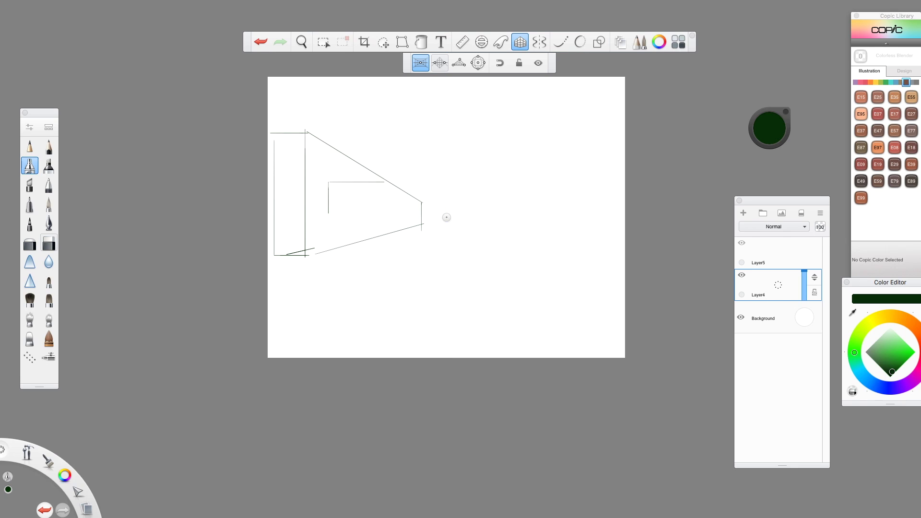
key(super+z)
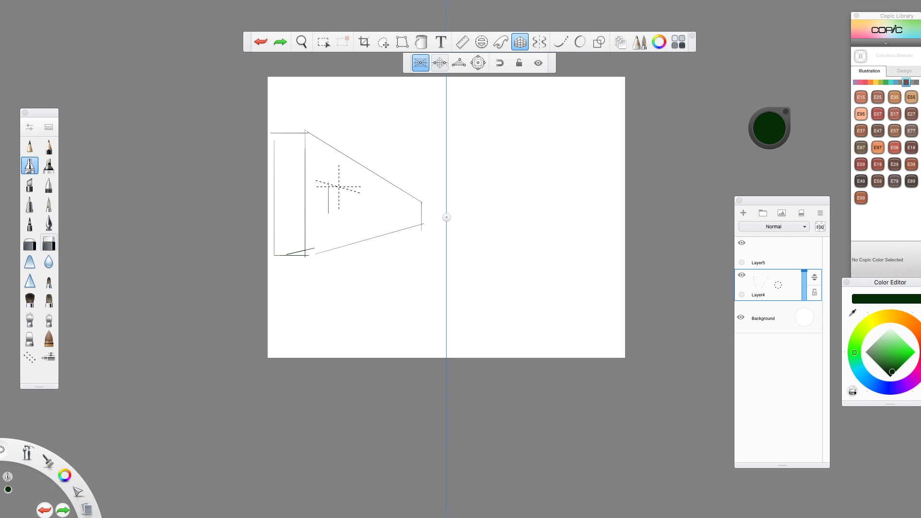
drag(339, 186, 356, 191)
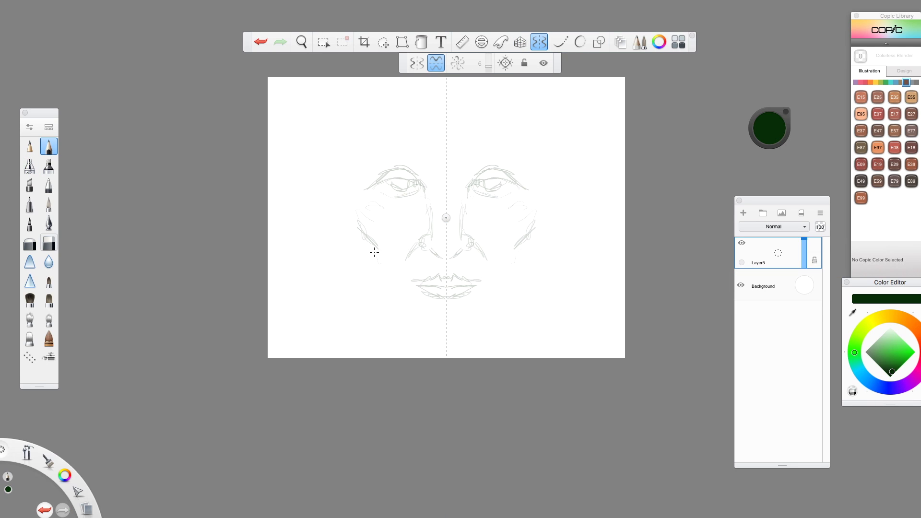
- Draw mirrored jawline, hair swirls, edge strokes and eyelashes, then turn on radial symmetry
drag(381, 280, 402, 311)
mouse_move(368, 147)
mouse_down()
mouse_move(392, 138)
mouse_move(388, 117)
mouse_move(373, 110)
mouse_move(352, 122)
mouse_move(373, 134)
mouse_move(374, 149)
mouse_move(330, 130)
mouse_move(338, 96)
mouse_up()
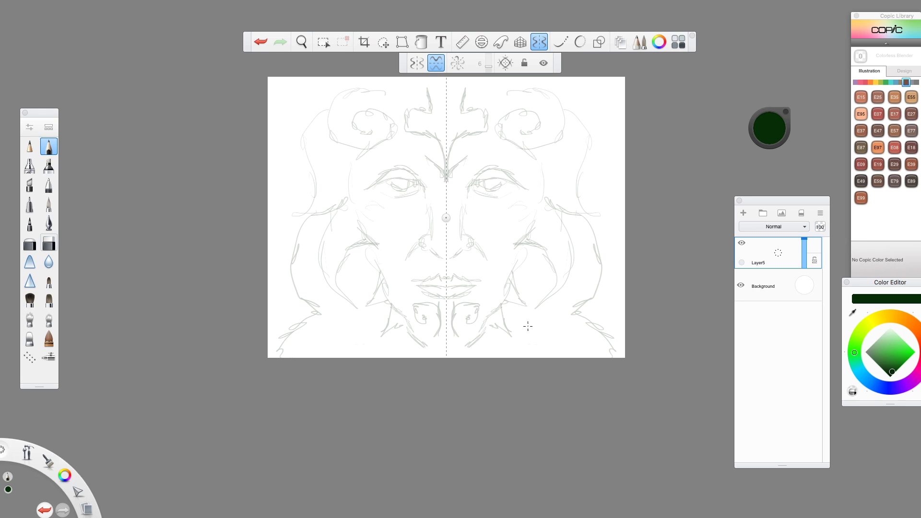
drag(561, 325, 533, 363)
drag(300, 221, 265, 256)
drag(609, 274, 623, 294)
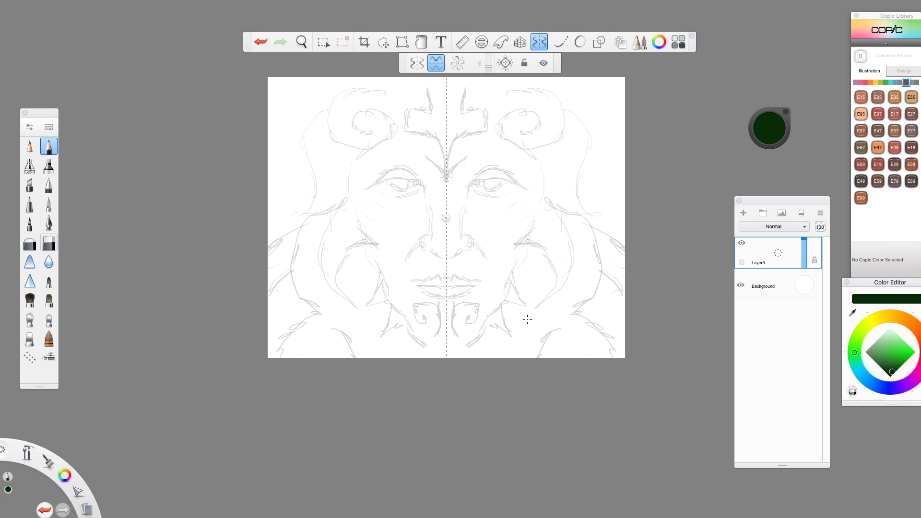
drag(299, 297, 263, 338)
mouse_move(514, 182)
mouse_down()
mouse_move(530, 181)
mouse_move(524, 192)
mouse_up()
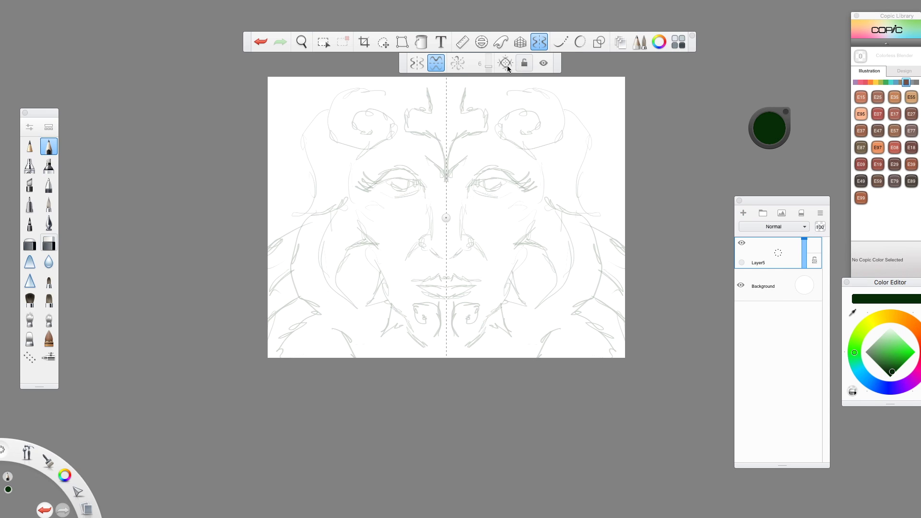
click(457, 62)
- Draw six-way radial loops, switch the colour to dark navy, and add navy loops around the centre
mouse_move(432, 158)
mouse_down()
mouse_move(422, 144)
mouse_move(374, 158)
mouse_move(403, 100)
mouse_move(336, 163)
mouse_move(384, 269)
mouse_move(479, 259)
mouse_move(431, 254)
mouse_up()
click(765, 132)
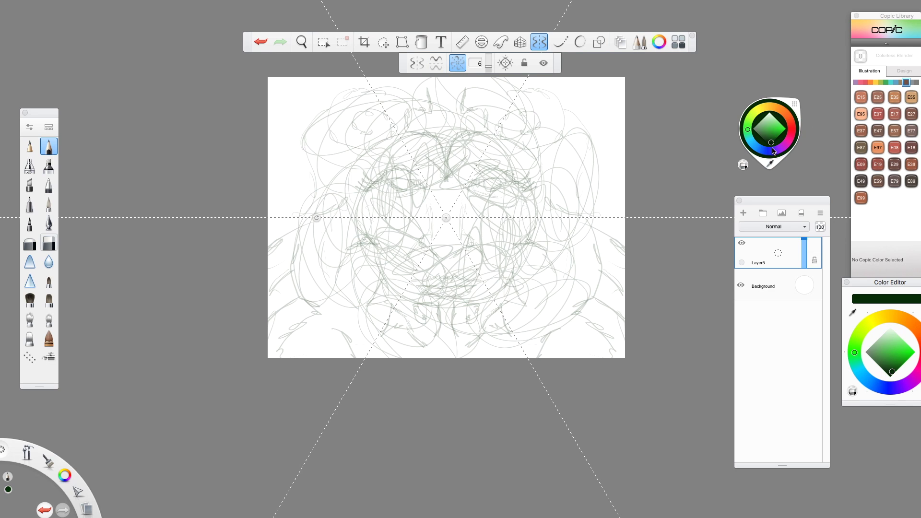
click(773, 152)
mouse_move(405, 200)
mouse_down()
mouse_move(432, 240)
mouse_move(309, 187)
mouse_move(398, 287)
mouse_move(441, 230)
mouse_move(484, 196)
mouse_move(465, 216)
mouse_move(417, 211)
mouse_move(432, 163)
mouse_move(345, 192)
mouse_move(483, 194)
mouse_up()
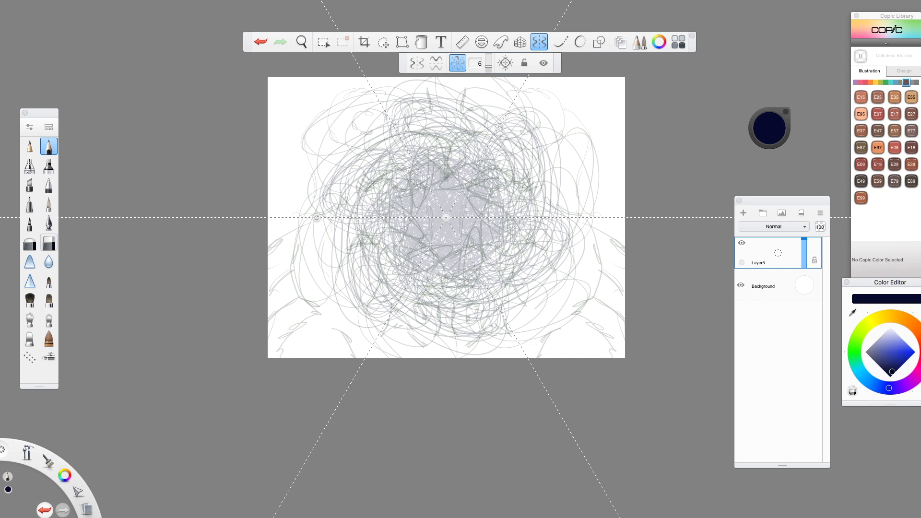
- Switch to the marker brush and fill the centre with dense dark navy radial scribbles
click(29, 165)
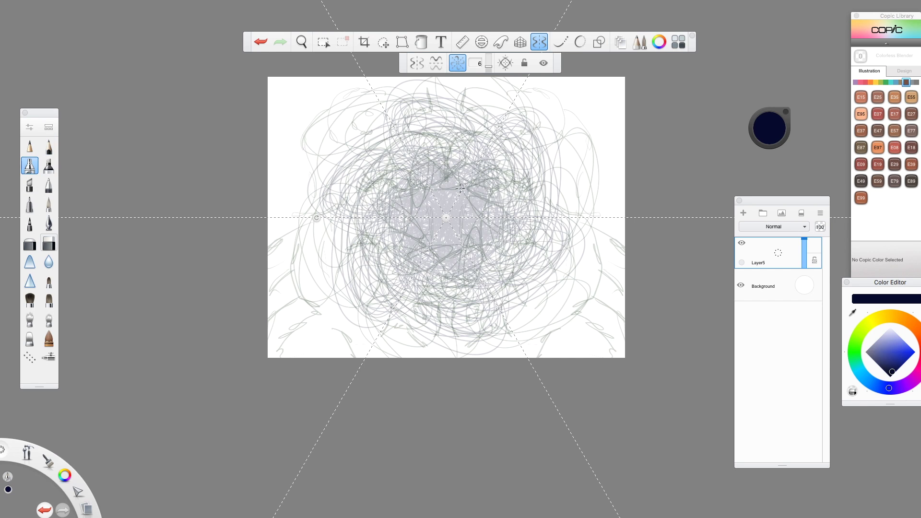
mouse_move(427, 202)
mouse_down()
mouse_move(423, 97)
mouse_move(383, 100)
mouse_move(391, 214)
mouse_up()
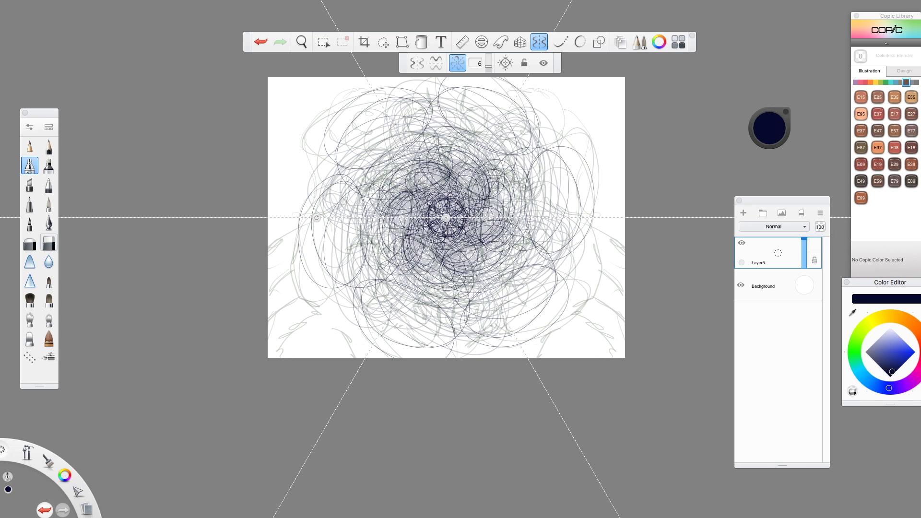
mouse_move(447, 175)
mouse_down()
mouse_move(407, 144)
mouse_move(451, 158)
mouse_up()
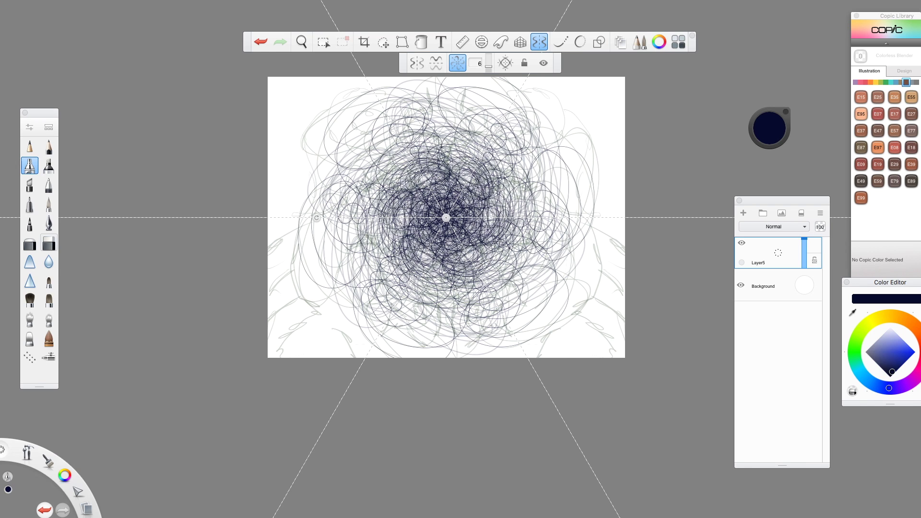
mouse_move(465, 191)
mouse_down()
mouse_move(437, 163)
mouse_move(451, 144)
mouse_move(424, 166)
mouse_move(411, 152)
mouse_up()
mouse_move(486, 166)
mouse_down()
mouse_move(496, 128)
mouse_move(453, 113)
mouse_move(460, 205)
mouse_move(437, 204)
mouse_move(475, 205)
mouse_move(472, 172)
mouse_move(421, 162)
mouse_move(374, 208)
mouse_move(414, 201)
mouse_move(468, 175)
mouse_up()
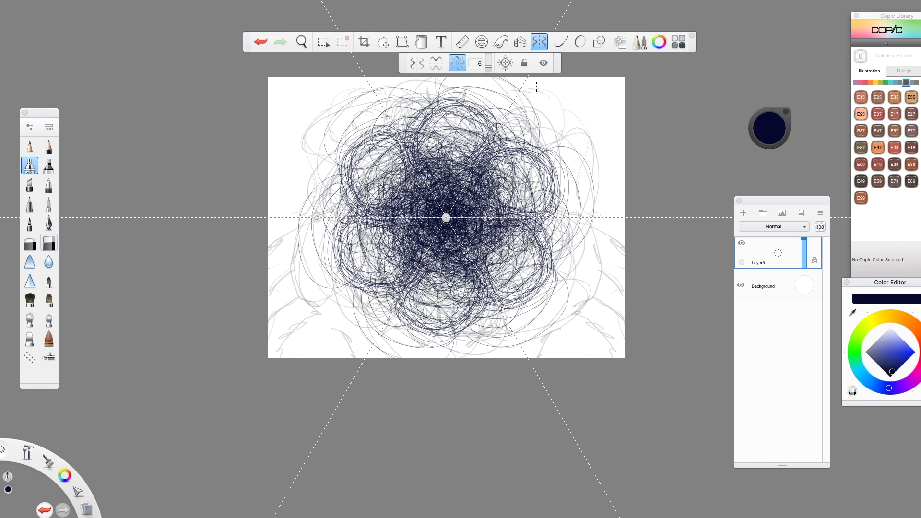
- Add a new empty layer and delete Layer5 to clear the scribbles
click(743, 213)
click(783, 285)
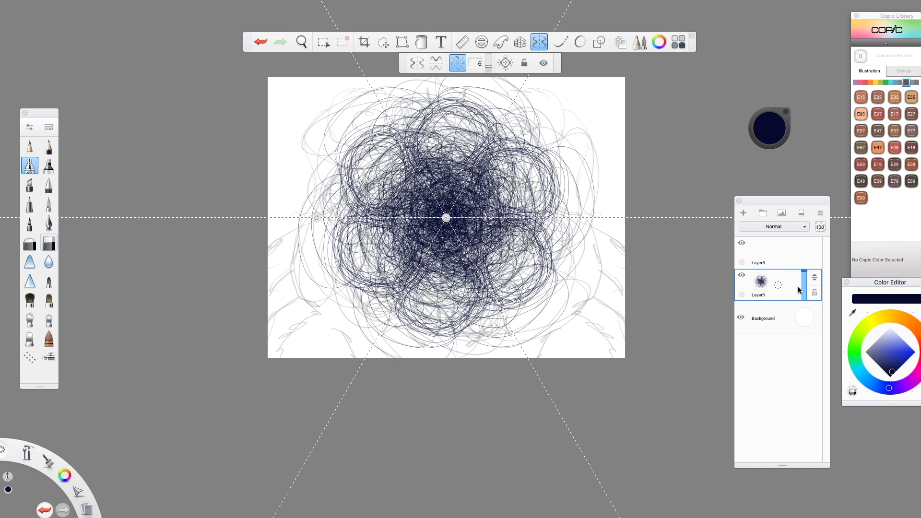
click(785, 290)
click(785, 290)
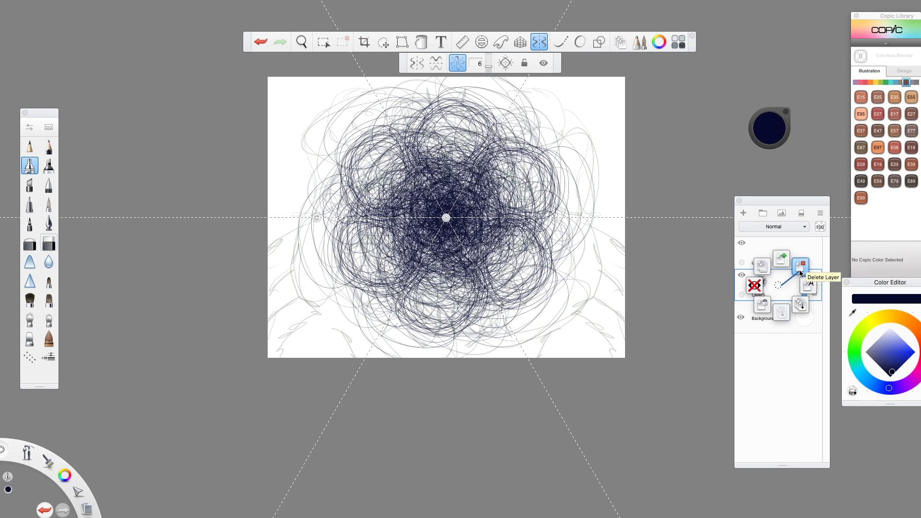
click(795, 271)
- Turn off symmetry, draw a pencil curve with Steady Stroke on, then toggle Steady Stroke off and on
click(539, 42)
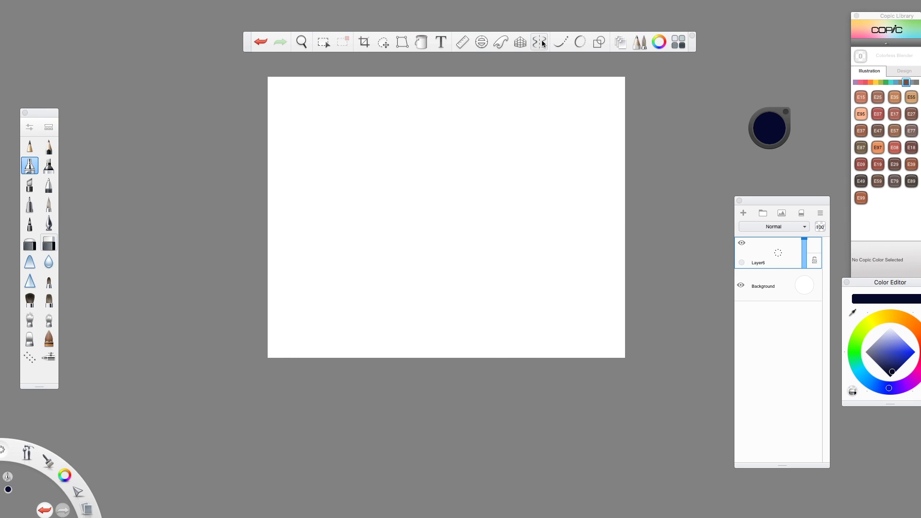
click(564, 43)
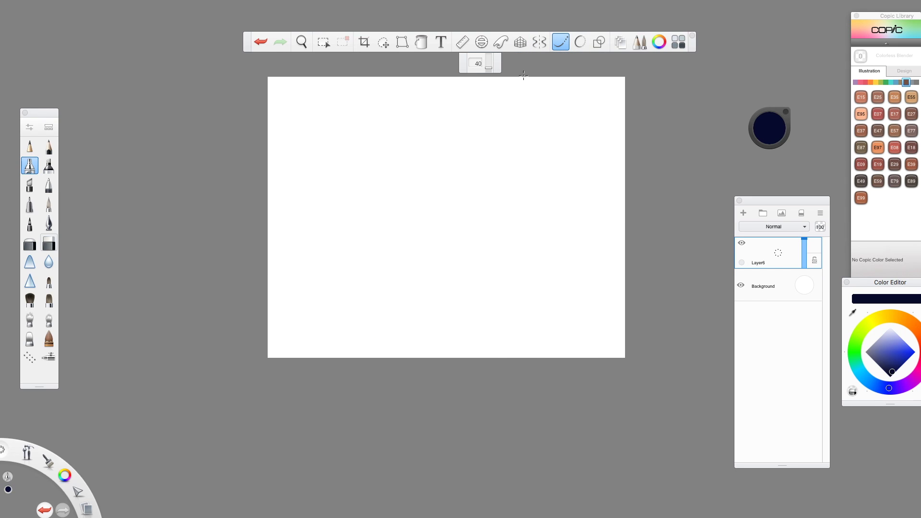
click(49, 146)
mouse_move(368, 219)
mouse_down()
mouse_move(421, 179)
mouse_move(453, 173)
mouse_move(510, 189)
mouse_move(536, 218)
mouse_move(534, 229)
mouse_move(528, 243)
mouse_move(495, 258)
mouse_move(445, 257)
mouse_move(441, 226)
mouse_move(568, 171)
mouse_move(547, 138)
mouse_move(500, 116)
mouse_move(425, 107)
mouse_move(383, 155)
mouse_move(433, 187)
mouse_move(482, 189)
mouse_up()
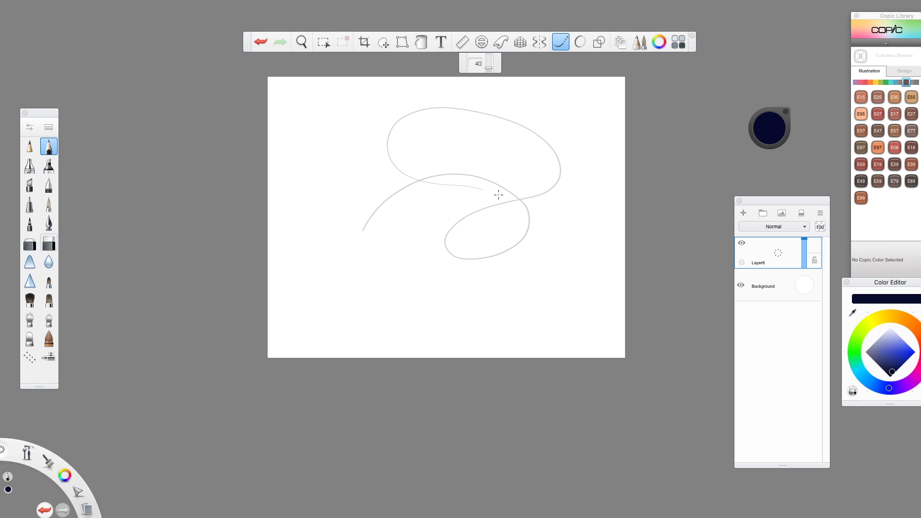
click(555, 49)
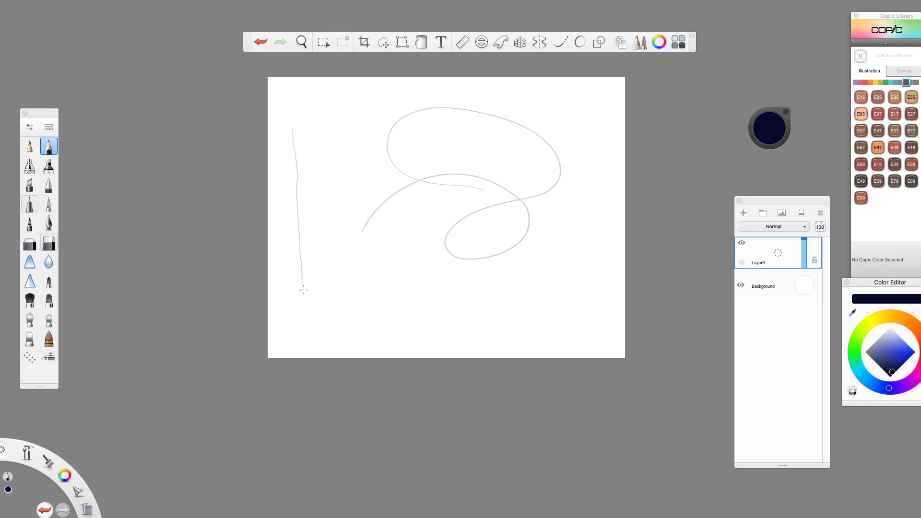
click(561, 42)
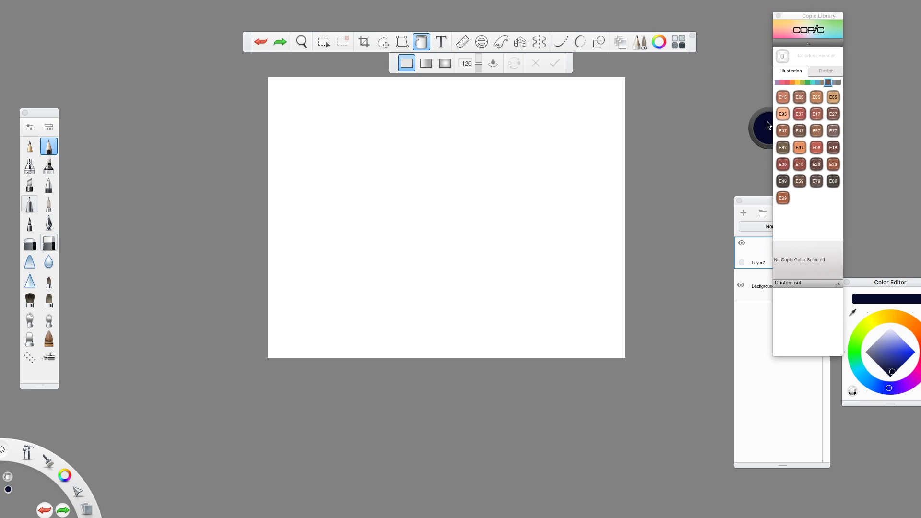
- Pick Copic E11 Barley Beige from the Copic Library, fill the canvas, then undo the fill
click(798, 115)
mouse_move(813, 82)
mouse_down()
mouse_move(781, 87)
mouse_move(807, 82)
mouse_up()
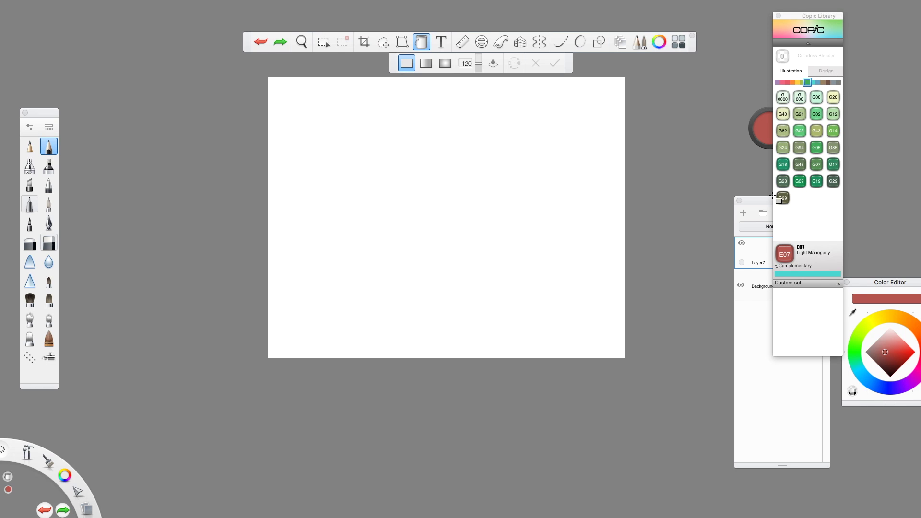
click(822, 82)
click(782, 130)
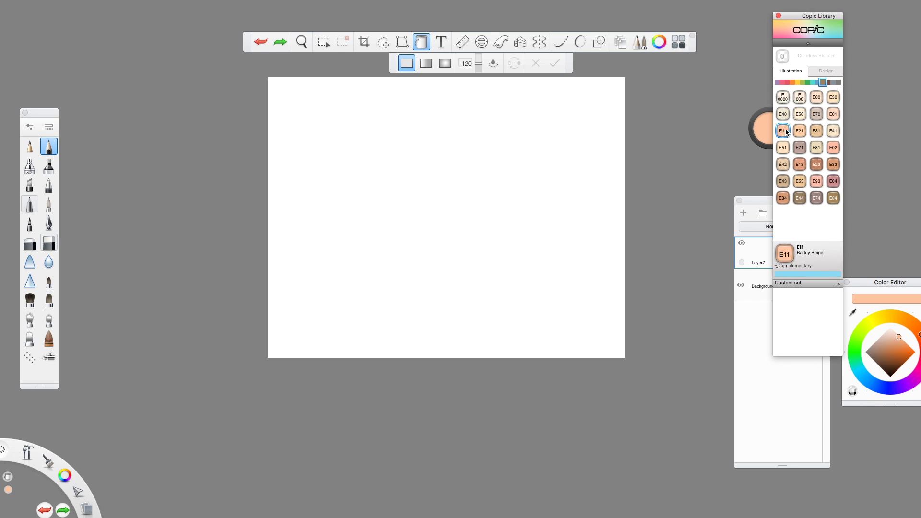
click(431, 153)
key(ctrl+z)
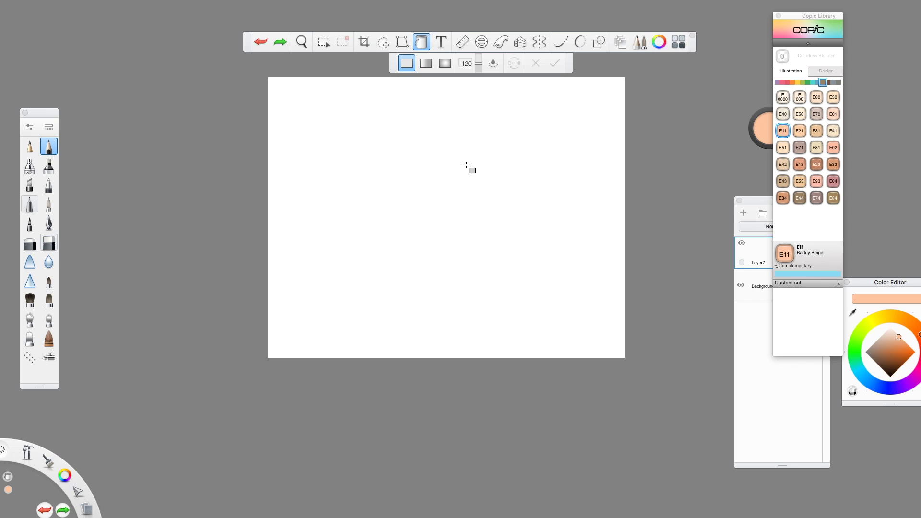
- With the marker brush, draw an E71 Champagne zigzag and scribble E23 Hazelnut over it
click(48, 165)
mouse_move(446, 154)
mouse_down()
mouse_move(454, 173)
mouse_move(447, 212)
mouse_move(550, 218)
mouse_up()
key(ctrl+z)
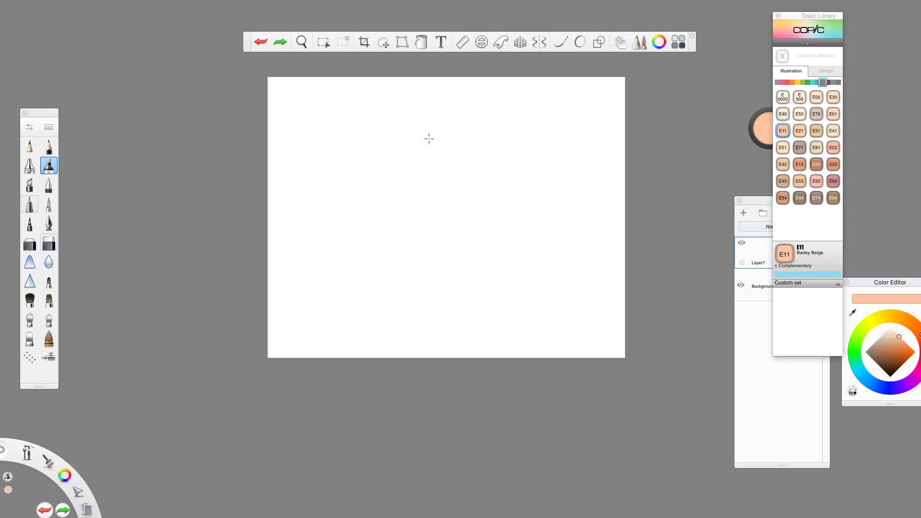
click(799, 146)
mouse_move(471, 154)
mouse_down()
mouse_move(430, 195)
mouse_move(504, 205)
mouse_up()
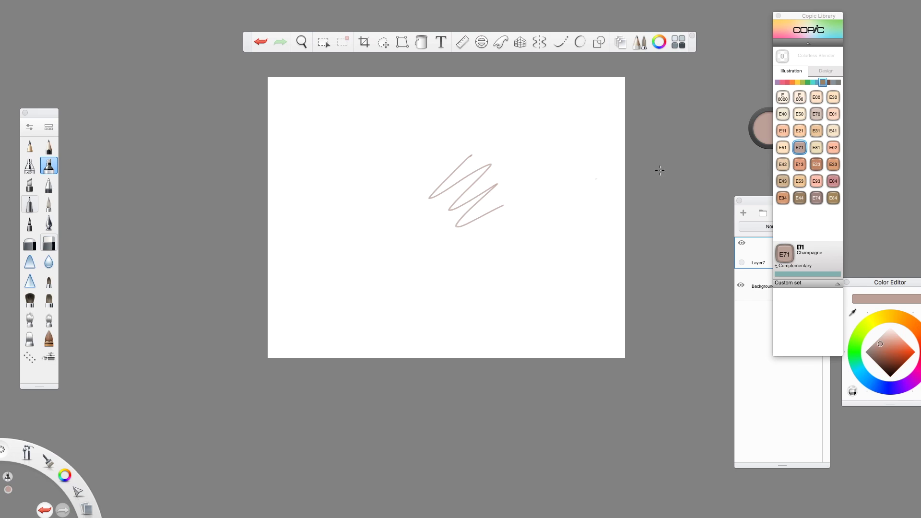
click(815, 164)
mouse_move(468, 178)
mouse_down()
mouse_move(442, 206)
mouse_move(471, 193)
mouse_move(461, 216)
mouse_up()
- Add E00 Skin White scribbles and E04 Lipstick Natural pink strokes and loops over the sketch
click(815, 97)
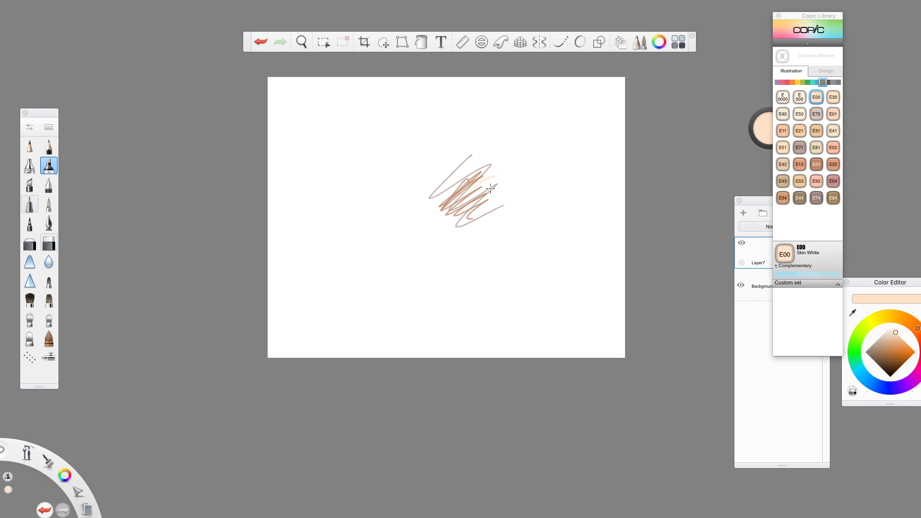
drag(490, 188, 537, 202)
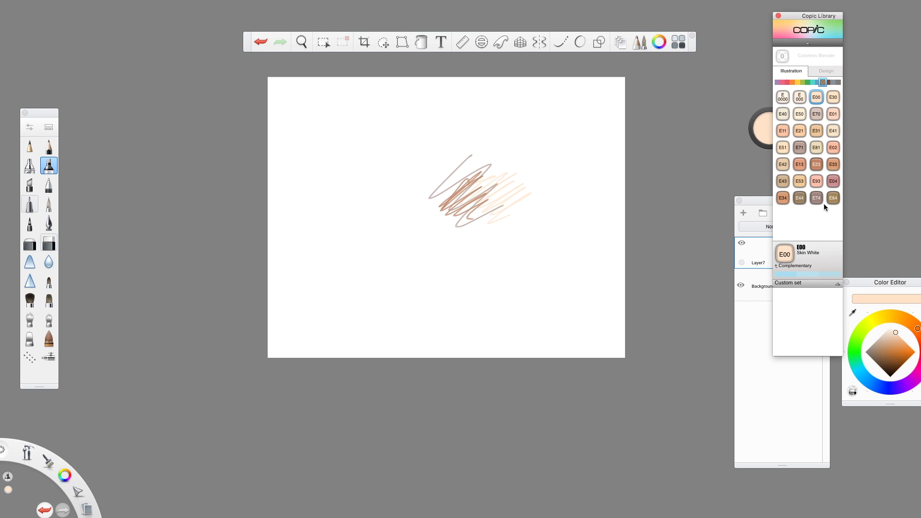
click(833, 181)
drag(520, 201, 503, 216)
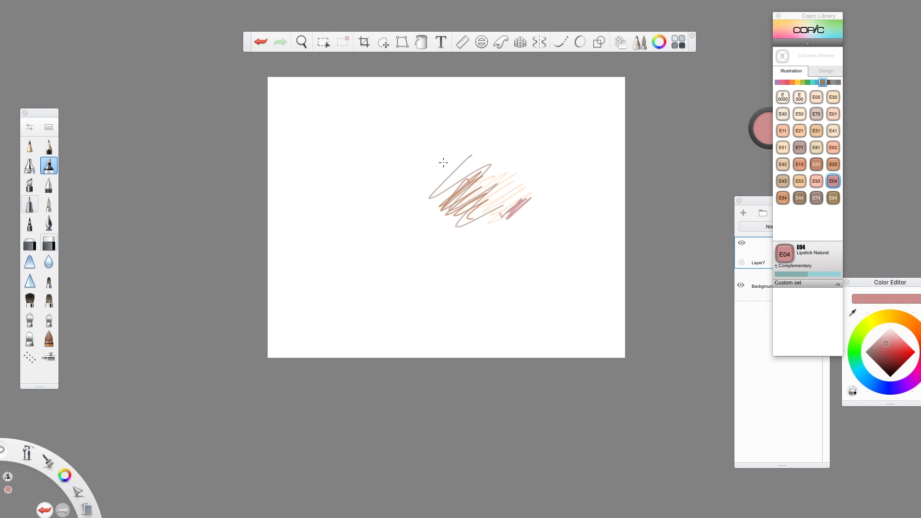
drag(451, 160, 475, 159)
drag(520, 165, 508, 174)
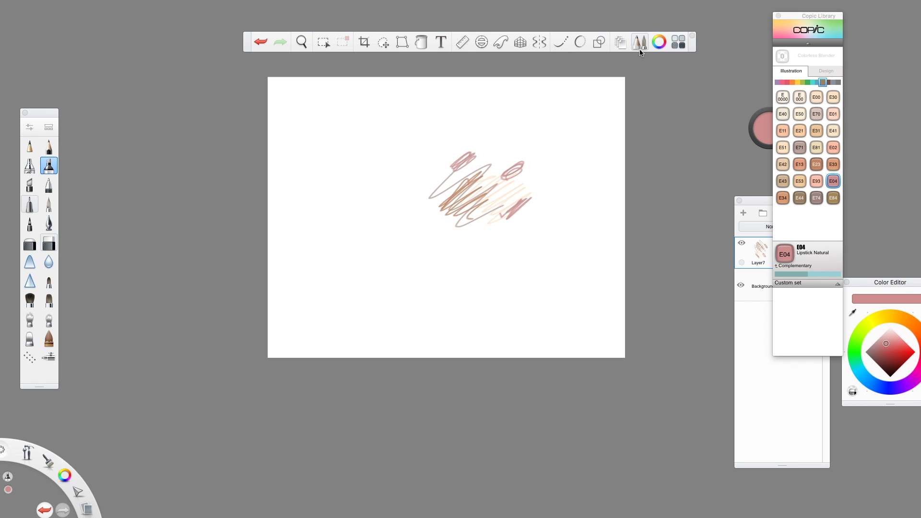
click(678, 43)
- Toggle the Copic Library and Color Editor panels off and on repeatedly
click(679, 44)
click(679, 43)
click(680, 44)
click(680, 44)
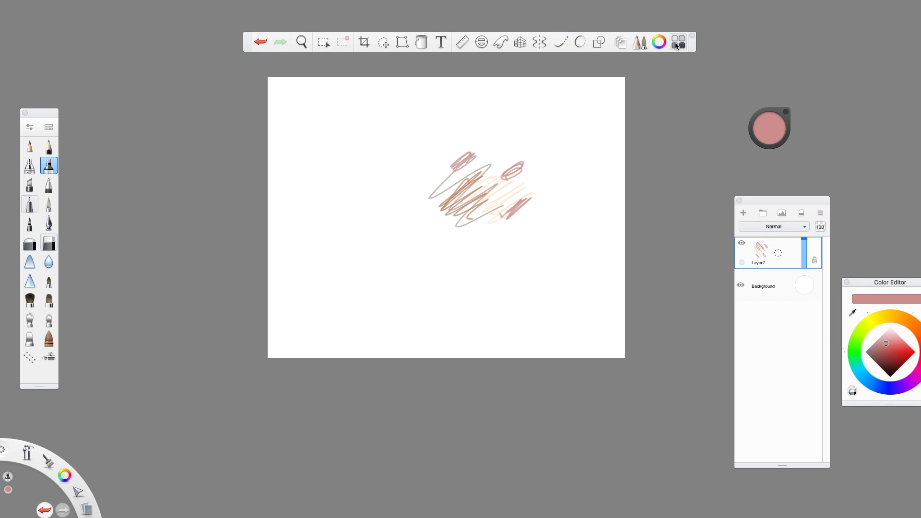
click(660, 43)
click(660, 44)
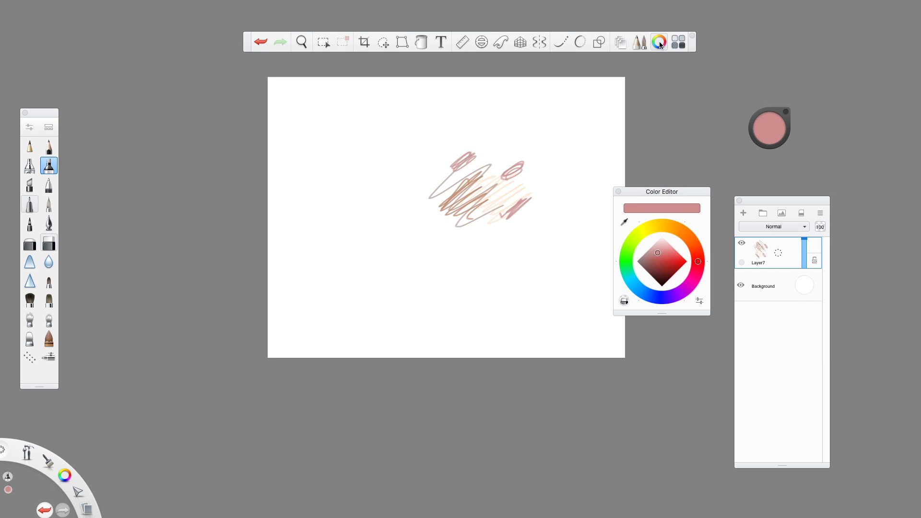
click(660, 43)
click(659, 42)
click(660, 41)
click(660, 42)
click(660, 41)
click(660, 42)
click(661, 42)
click(660, 43)
click(658, 43)
click(659, 43)
click(658, 43)
- Pick red from the colour puck and close the Color Editor
click(770, 126)
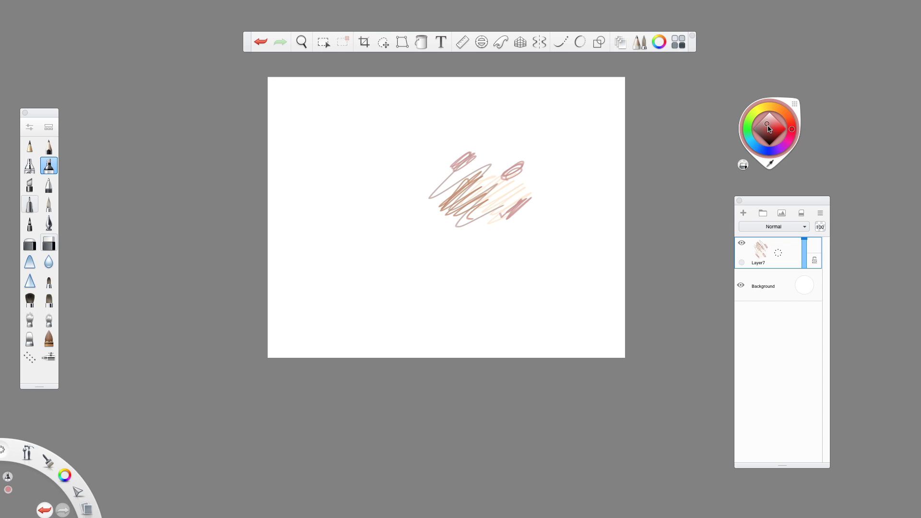
click(658, 41)
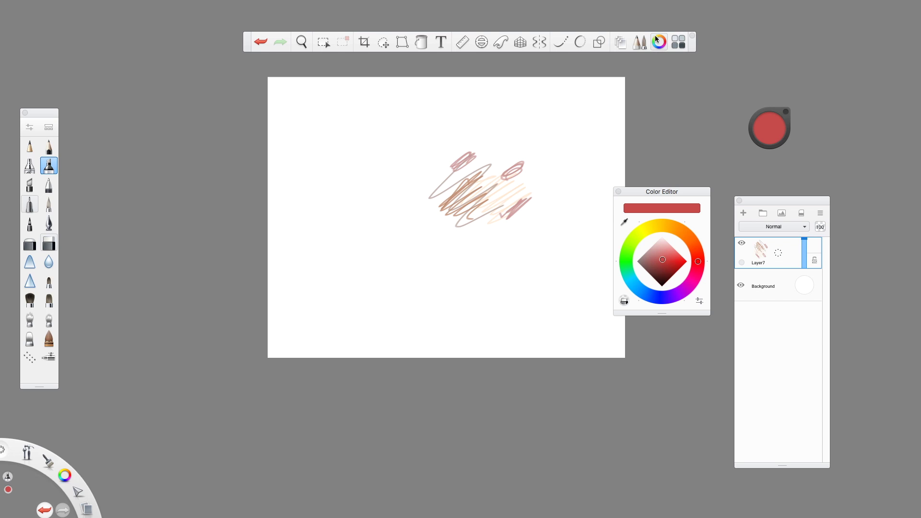
click(659, 44)
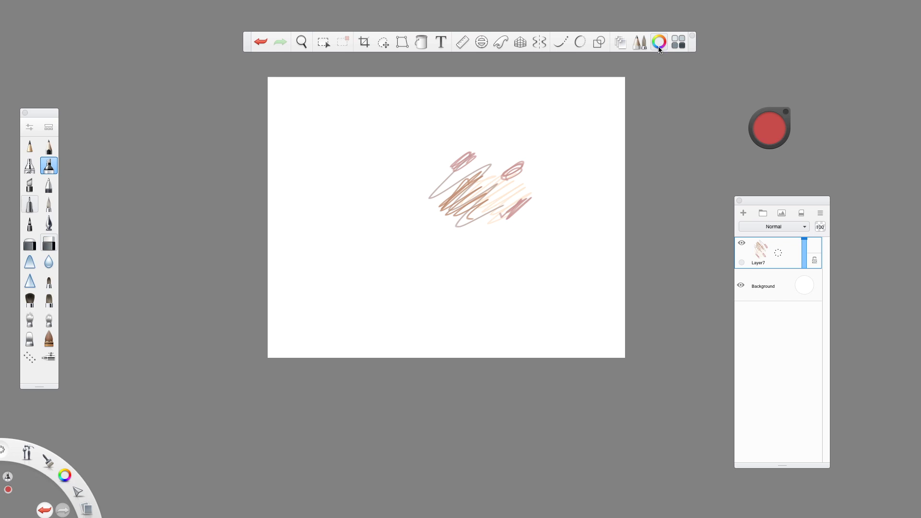
- Toggle the Brush Library panel off and on repeatedly
click(638, 43)
click(643, 42)
click(643, 41)
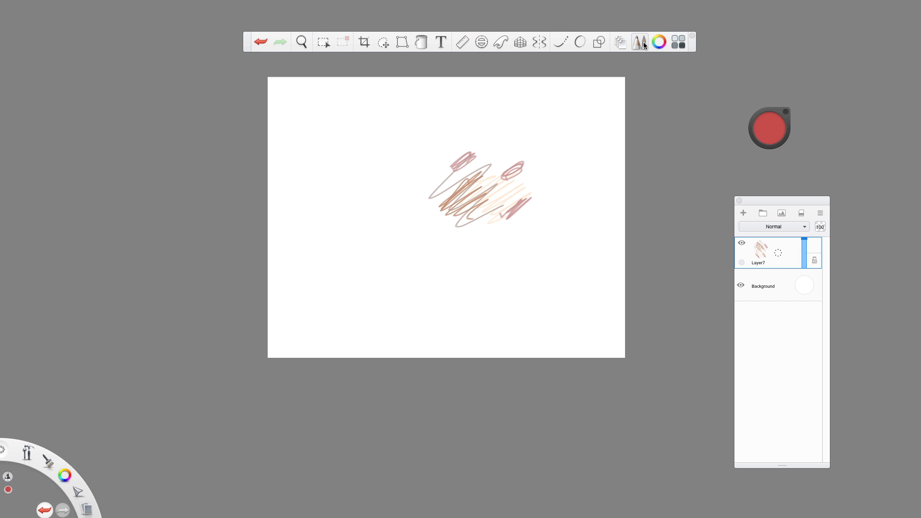
click(643, 41)
click(643, 41)
click(643, 42)
click(642, 41)
click(642, 42)
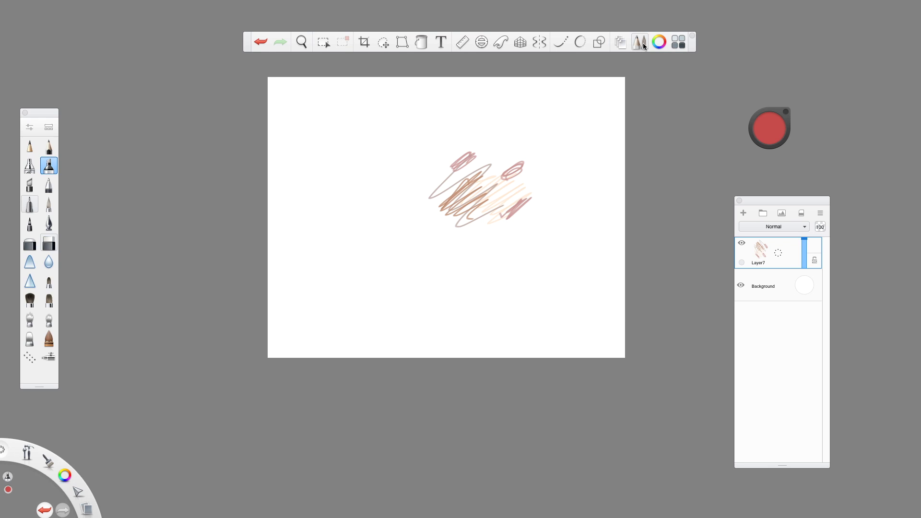
click(642, 43)
click(642, 43)
click(642, 43)
click(643, 45)
click(644, 44)
click(643, 44)
click(643, 45)
click(643, 45)
- Toggle the Layers panel repeatedly, then restore the Color Editor and Copic Library with Ctrl+I
click(621, 43)
click(620, 43)
click(621, 43)
click(623, 43)
click(623, 43)
click(622, 44)
click(624, 43)
click(625, 43)
click(623, 42)
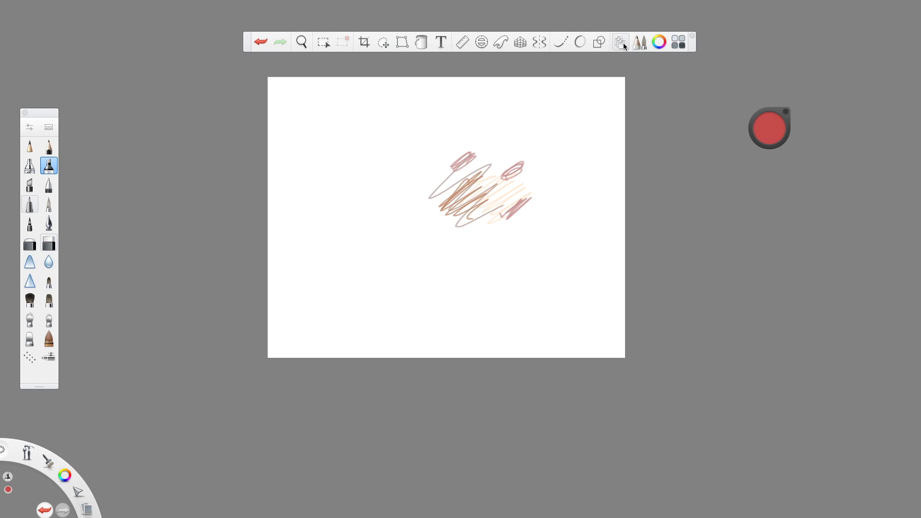
click(624, 42)
click(623, 42)
click(623, 44)
key(ctrl+i)
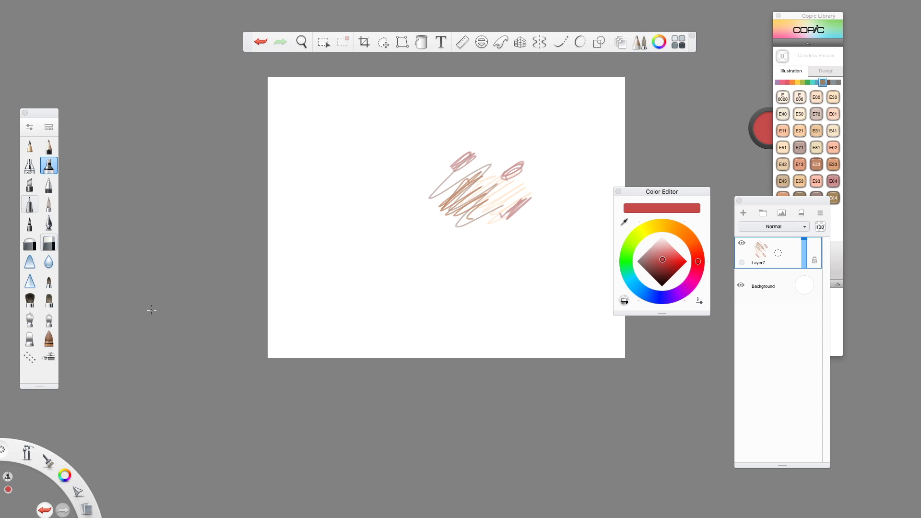
- Move the Color Editor and Copic Library panels to the top right and undo the scribble sketch
drag(686, 192, 763, 12)
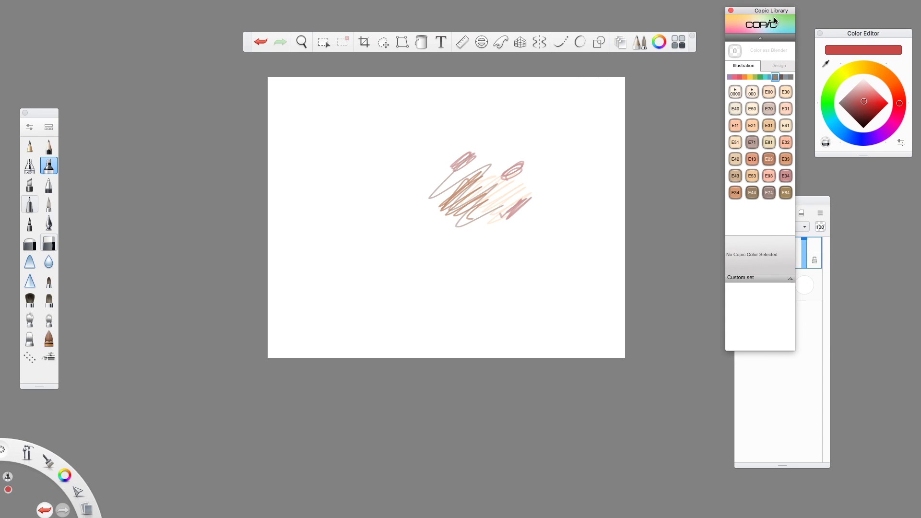
drag(821, 206, 896, 195)
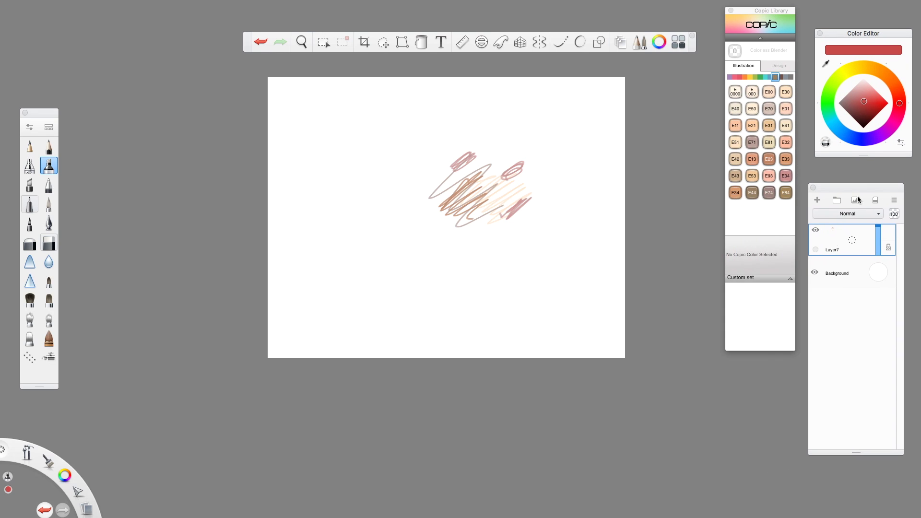
key(super+z)
key(super+z)
key(super+z)
key(super+z)
key(super+z)
key(super+z)
key(super+z)
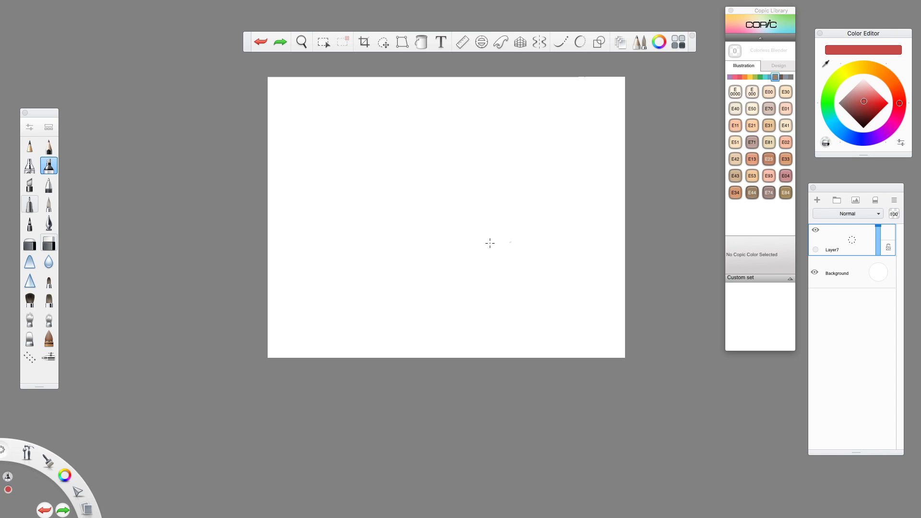
- Select the pencil with black colour and set the brush size to 14.0
click(49, 146)
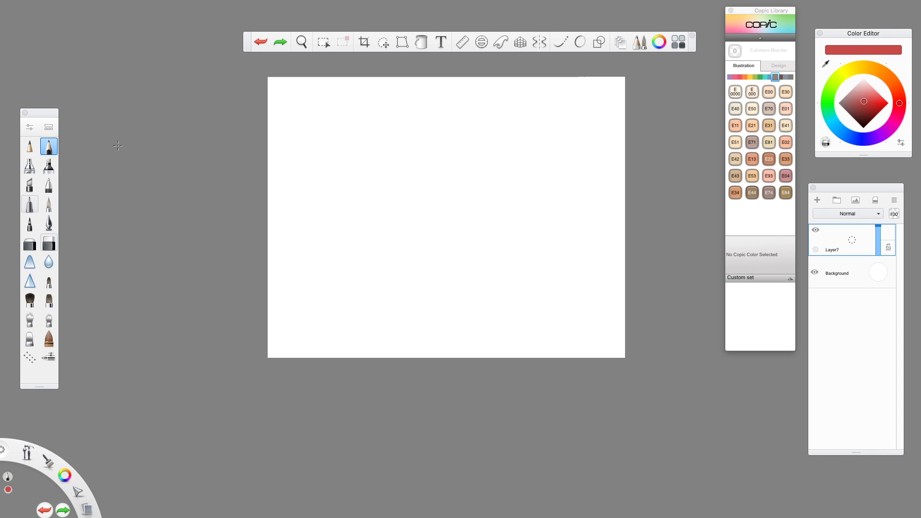
click(872, 130)
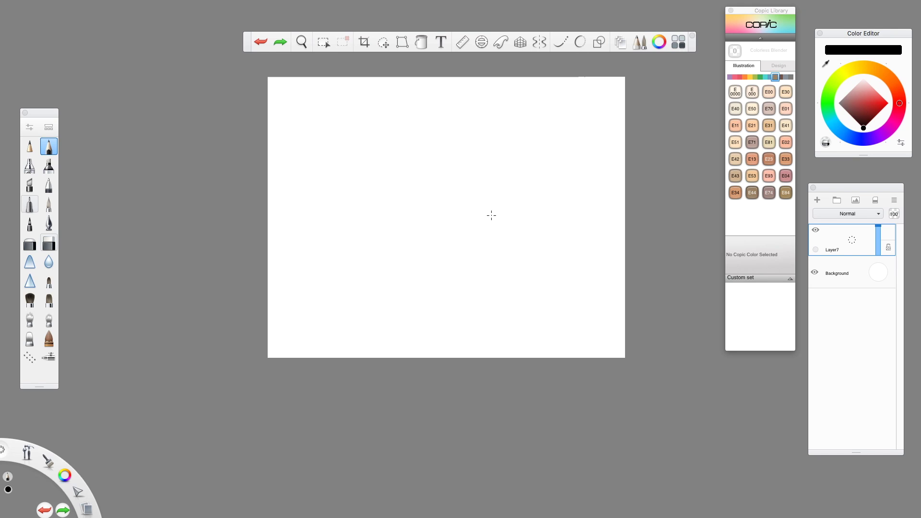
drag(513, 239, 504, 238)
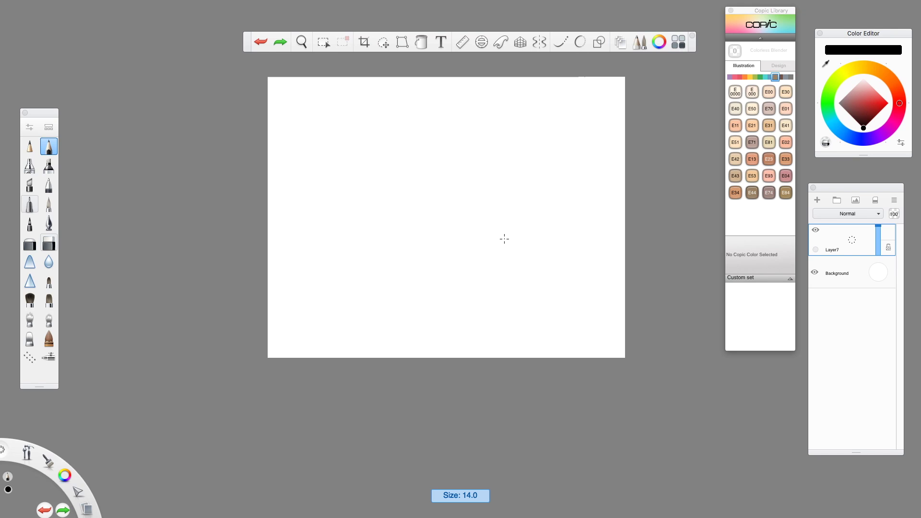